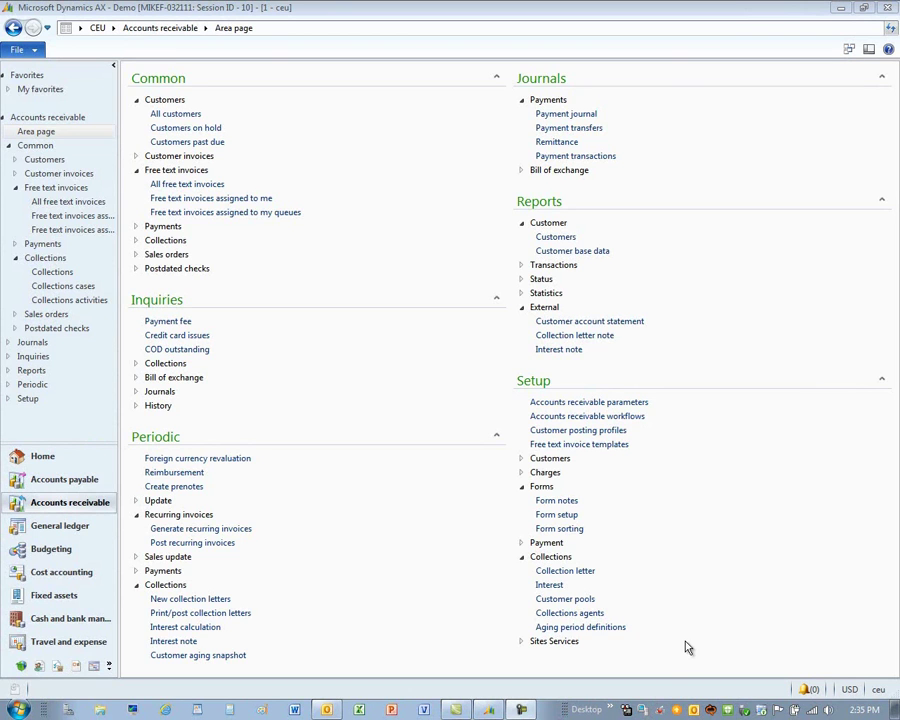
- Check the aging period definitions and create a customer aging snapshot with definition 0_90_180, due date criteria and today's date
click(606, 627)
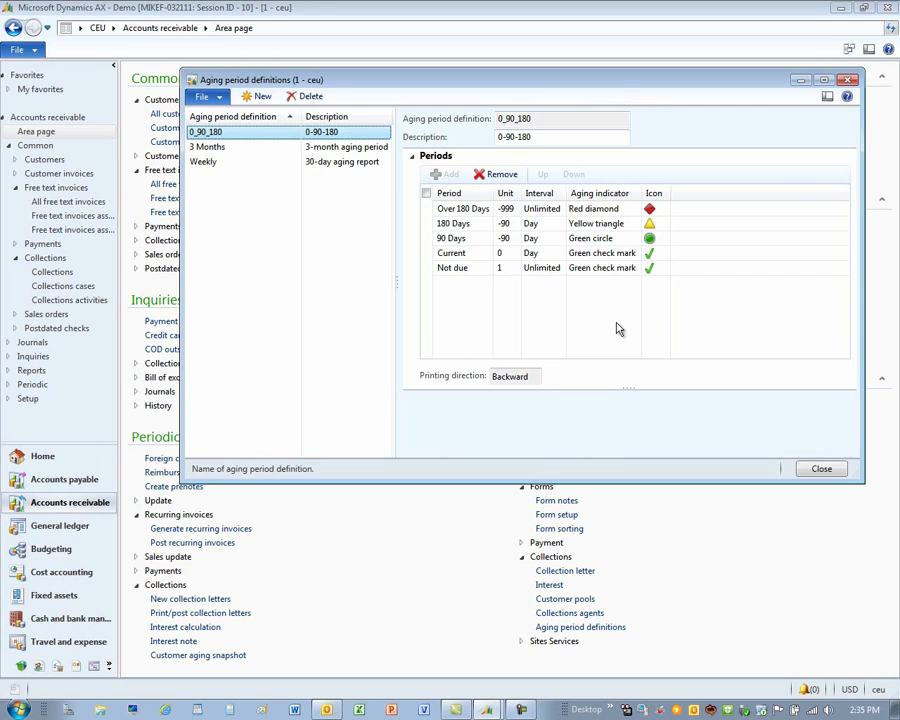
key(Escape)
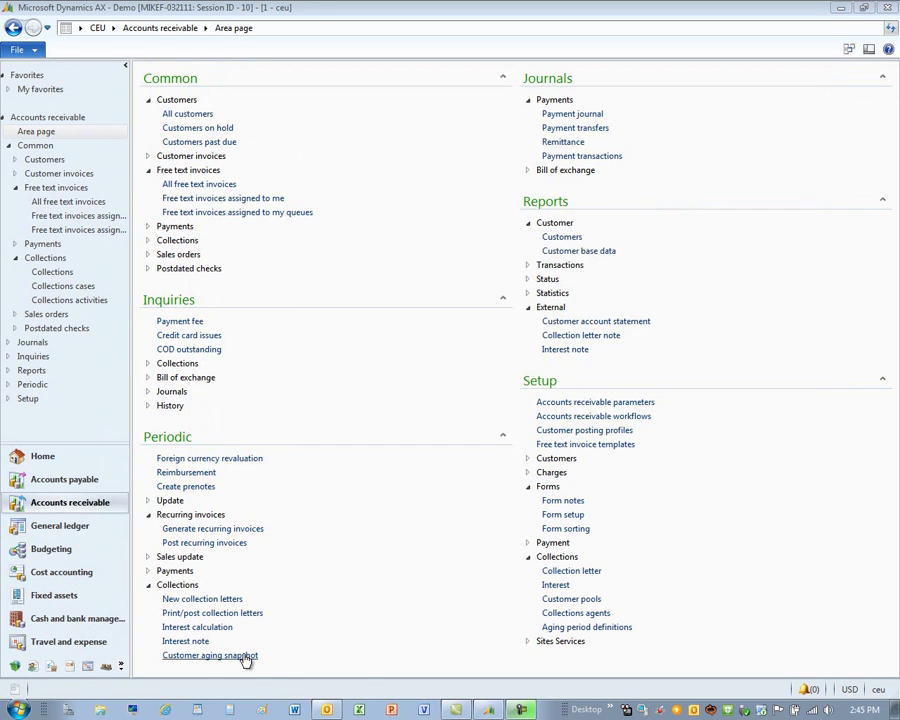
click(245, 656)
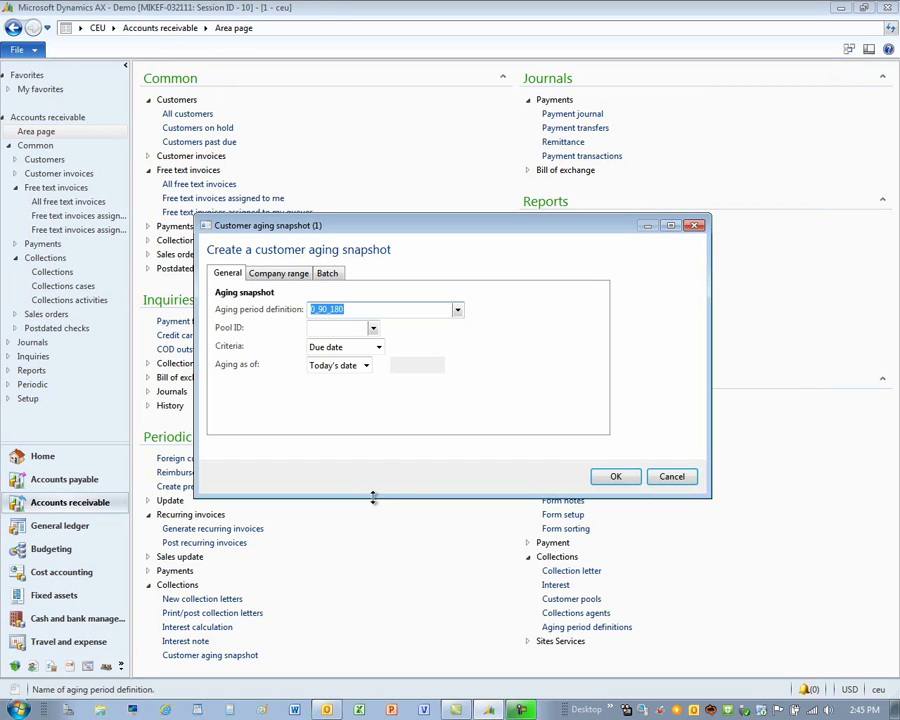
click(279, 273)
click(224, 312)
click(224, 339)
click(616, 477)
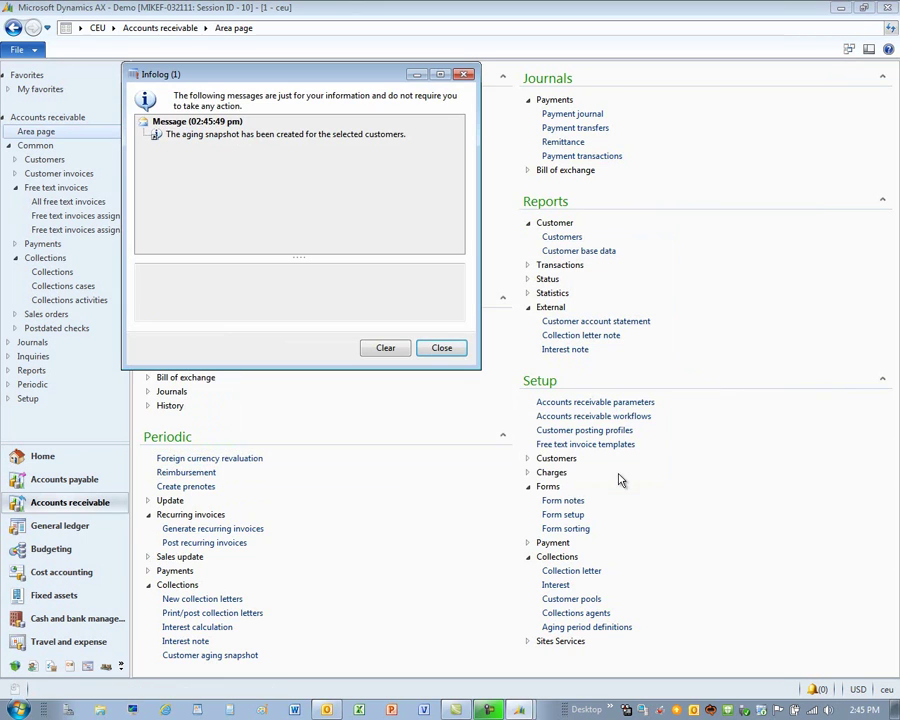
click(441, 349)
- Filter the Collections customer list to the Wholesale pool and open the collections details of Sunset Wholesales
click(47, 271)
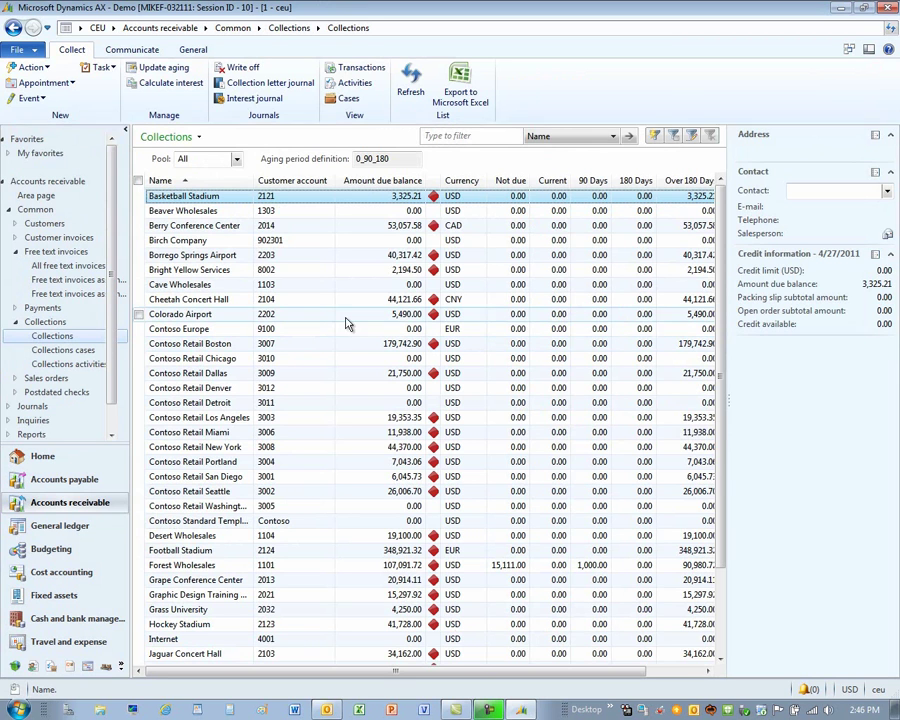
drag(334, 181, 316, 181)
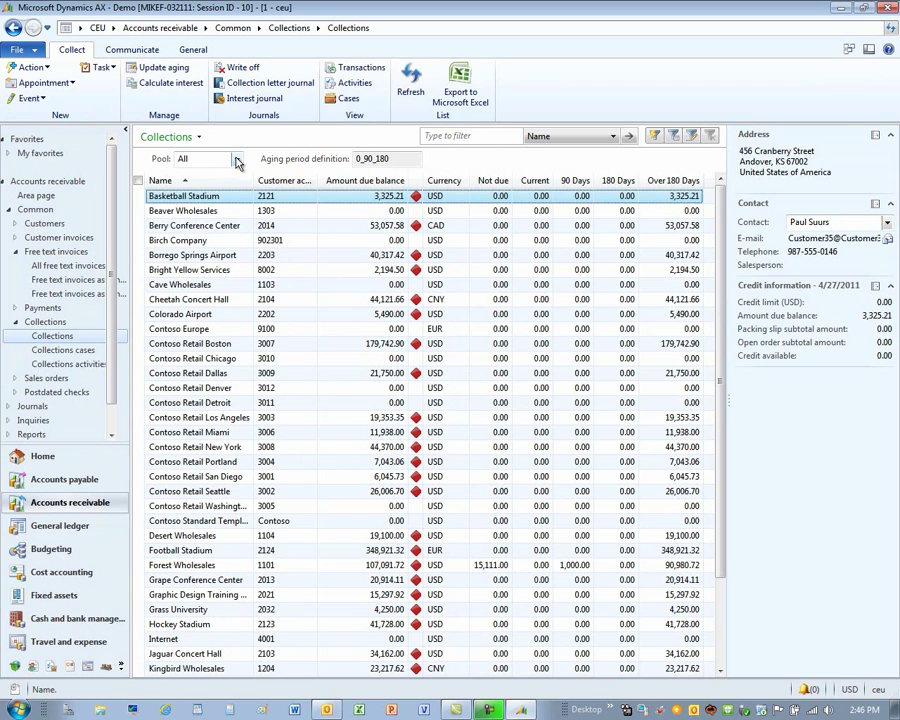
click(237, 160)
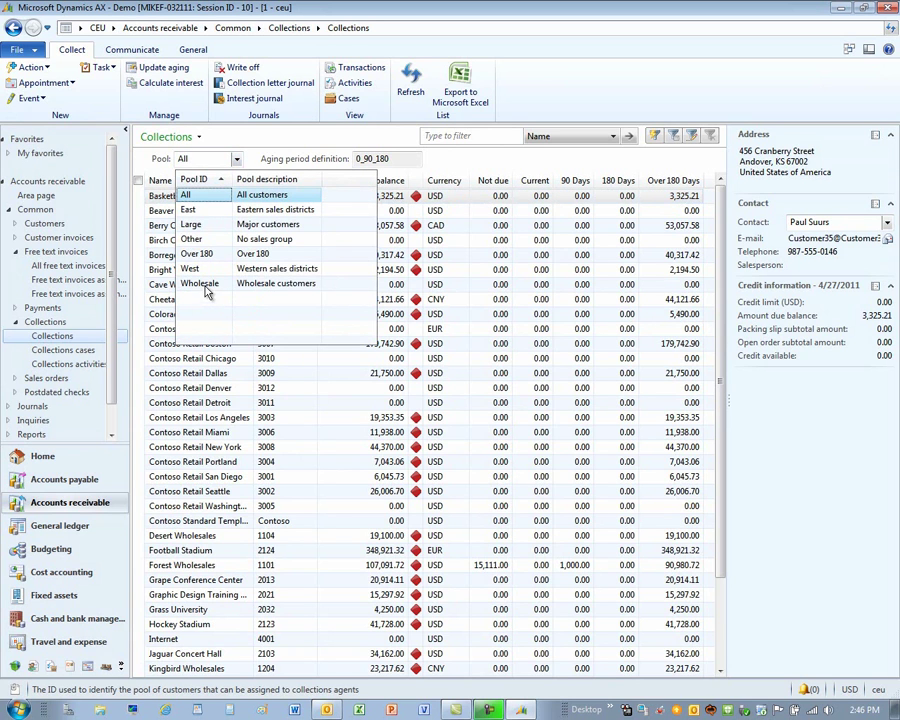
click(208, 286)
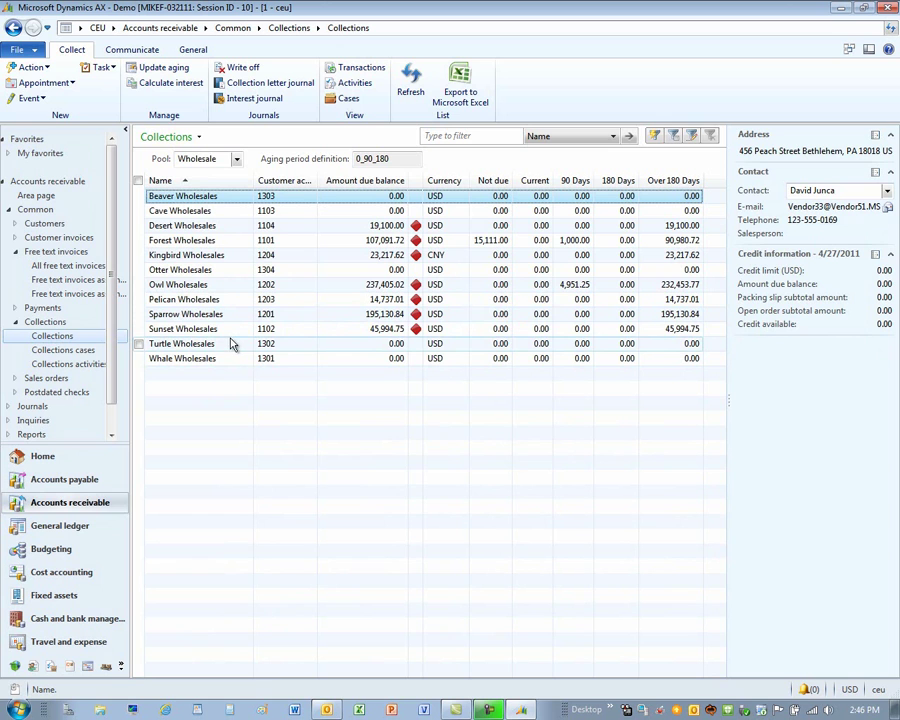
click(221, 332)
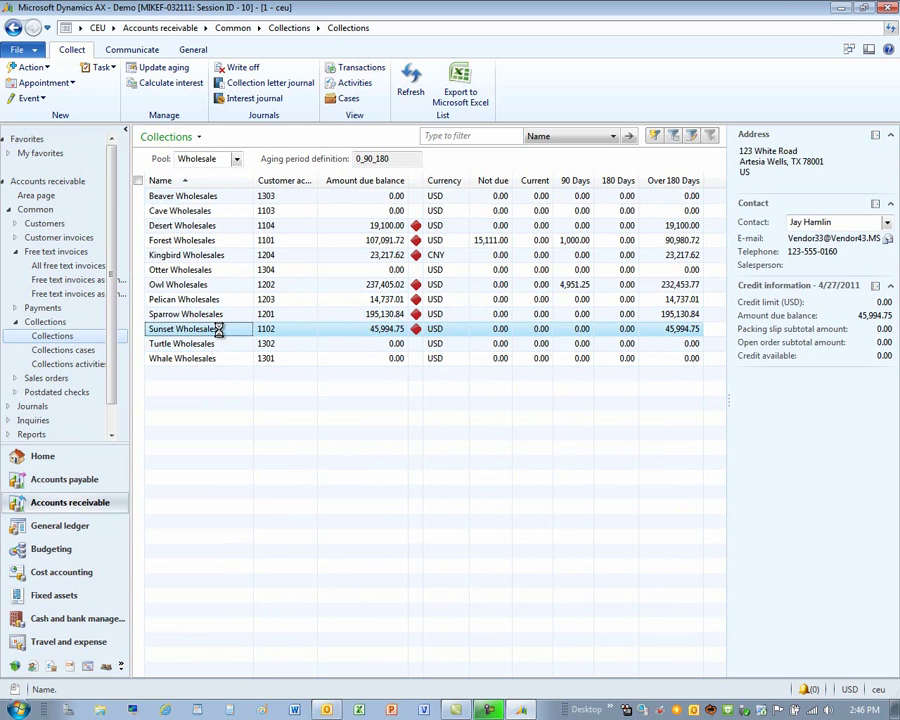
double_click(218, 329)
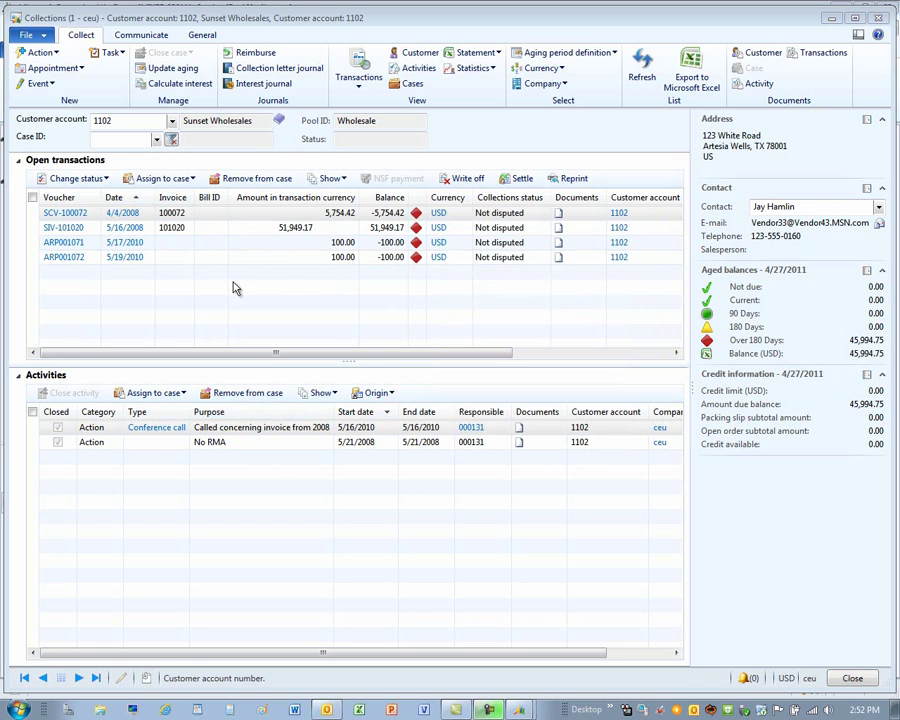
- Review the customer's open and closed transactions together, and switch the list back to open transactions only
click(333, 180)
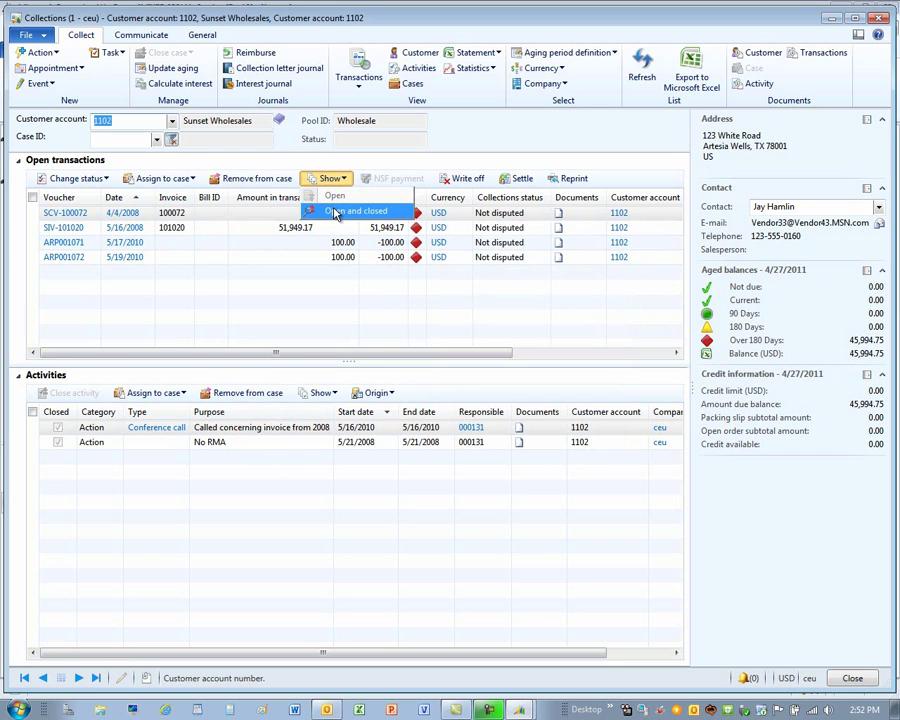
click(336, 213)
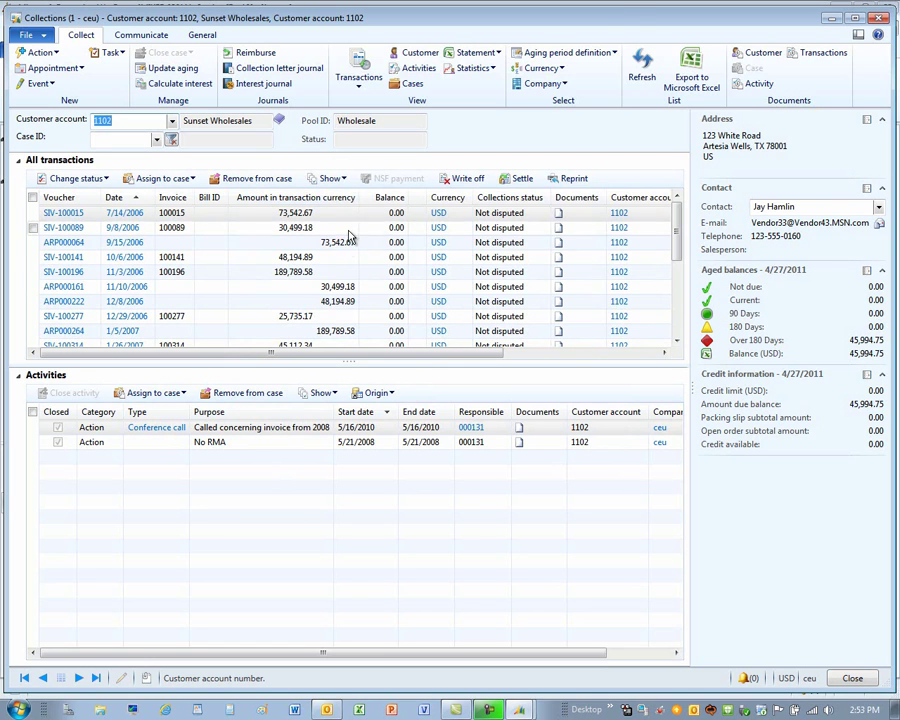
mouse_move(343, 249)
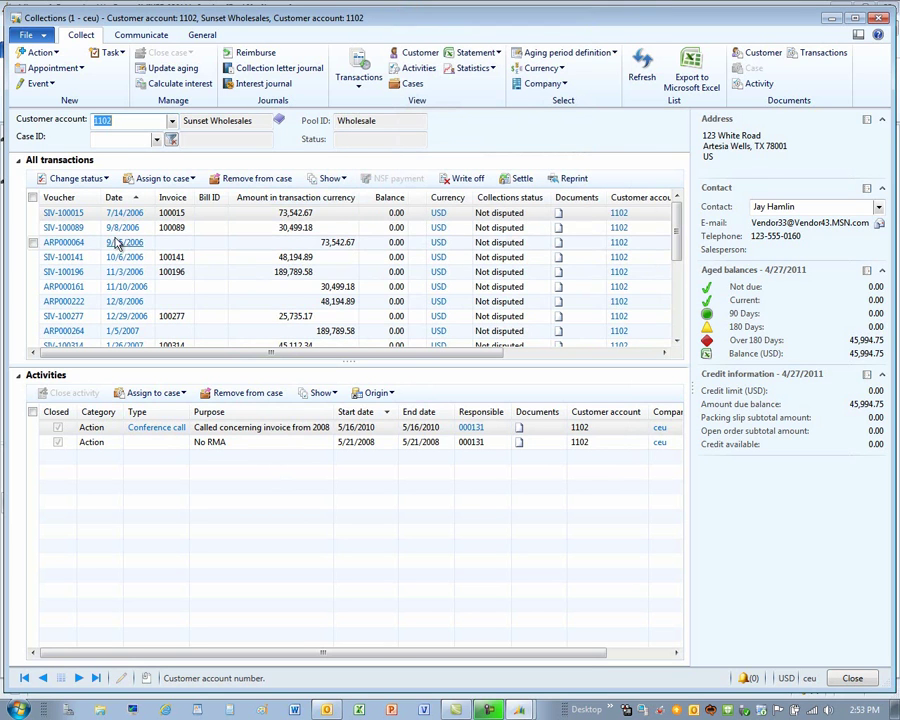
mouse_move(77, 247)
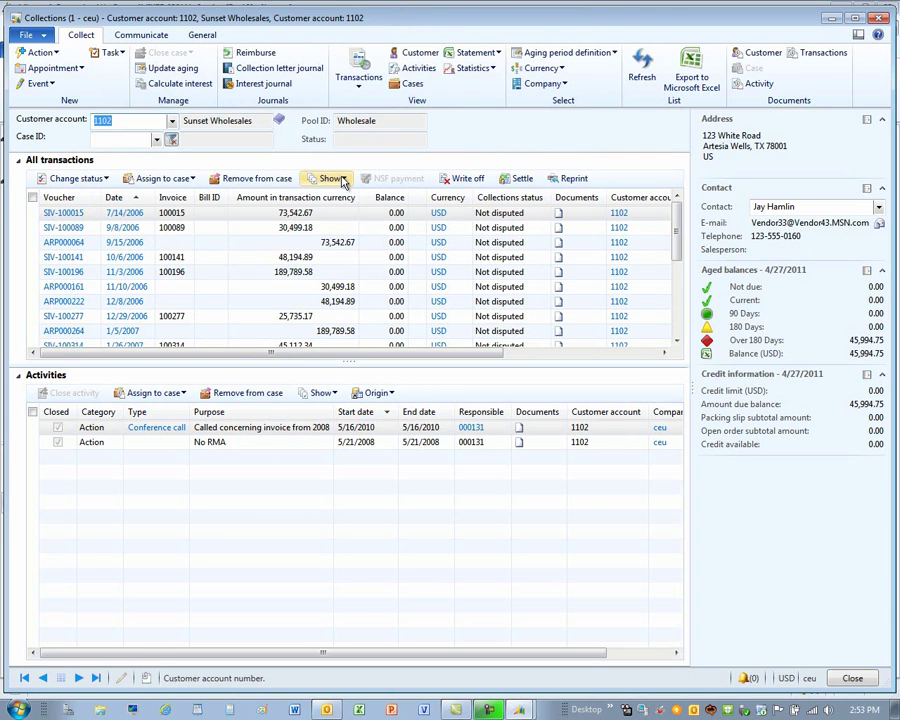
click(344, 180)
click(343, 196)
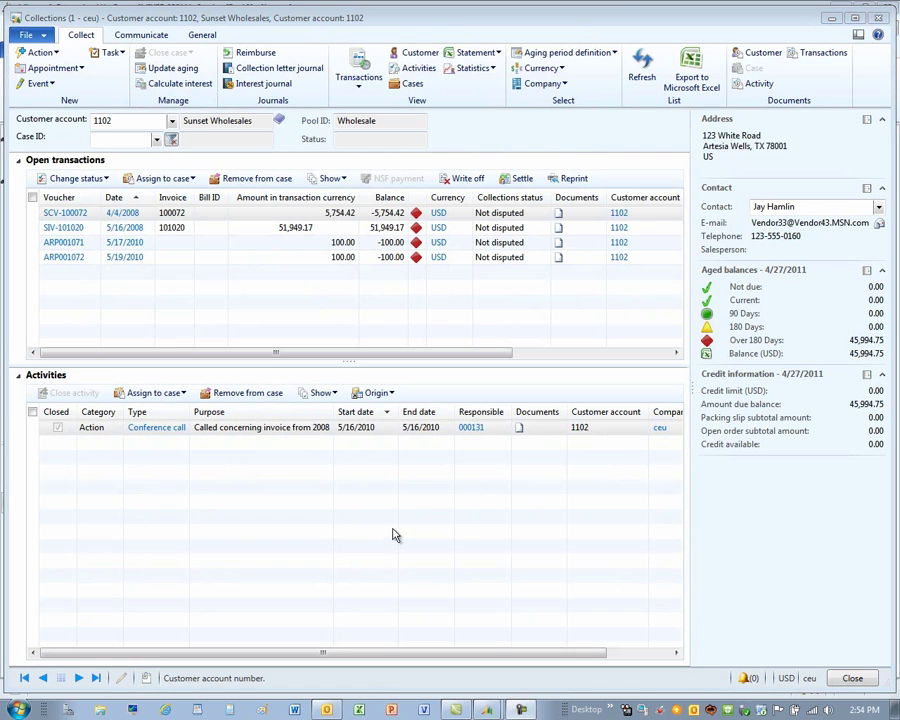
- Show the customer's activities from all origins instead of only those from collections
click(393, 398)
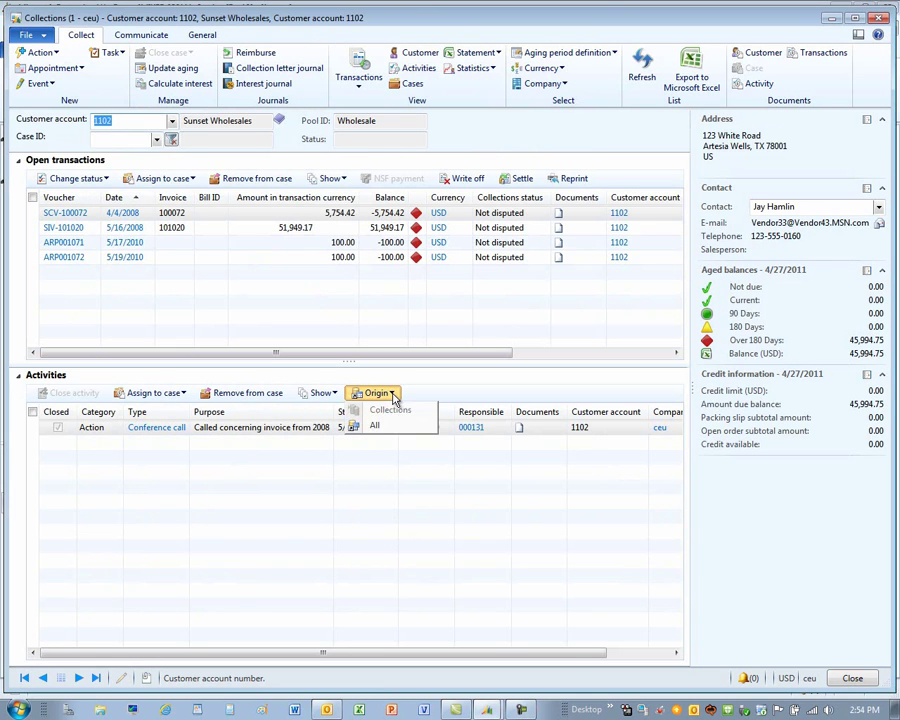
click(378, 424)
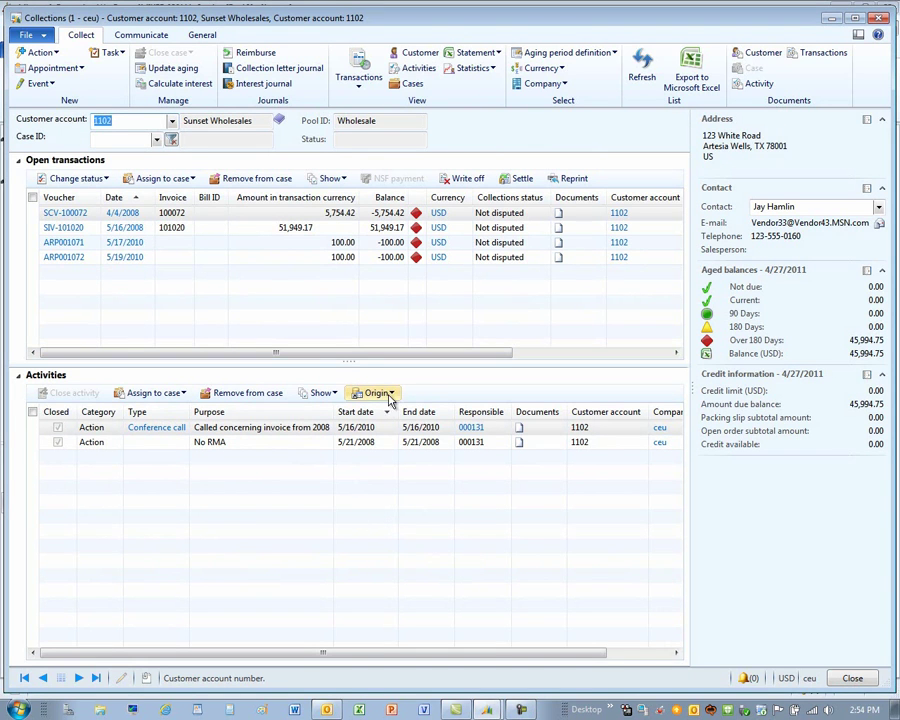
click(452, 513)
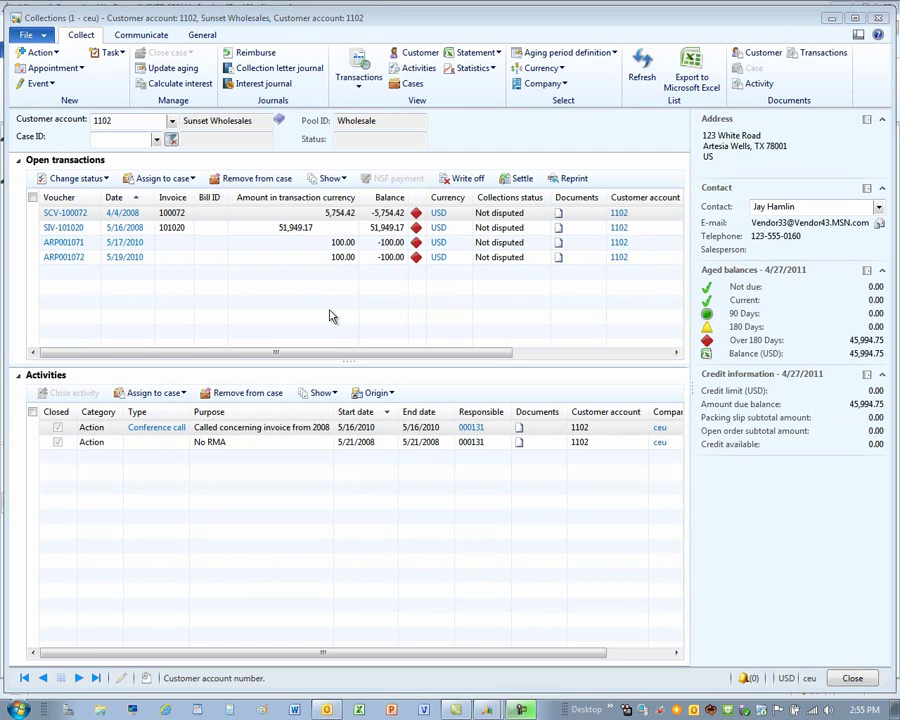
click(358, 88)
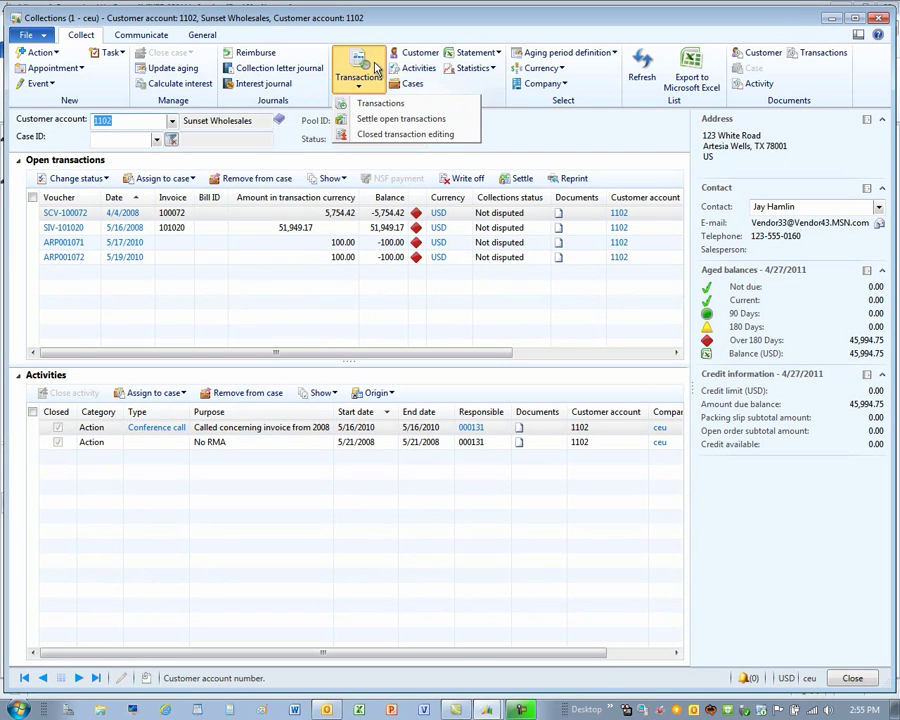
click(470, 534)
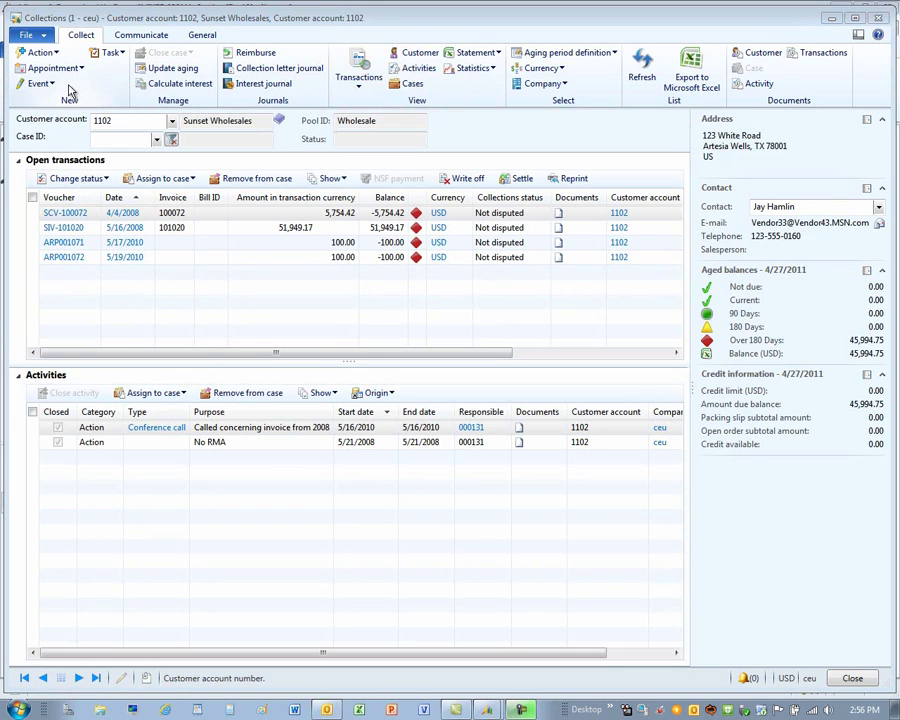
- Start a completed-action activity of type Conference call with the purpose "Discussed your account"
click(58, 55)
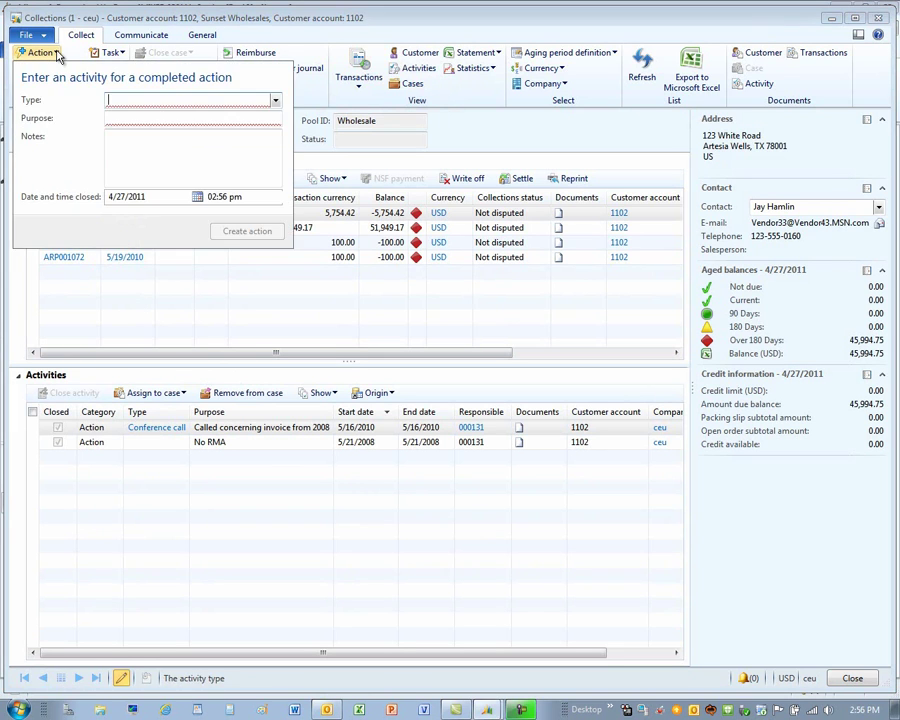
click(275, 100)
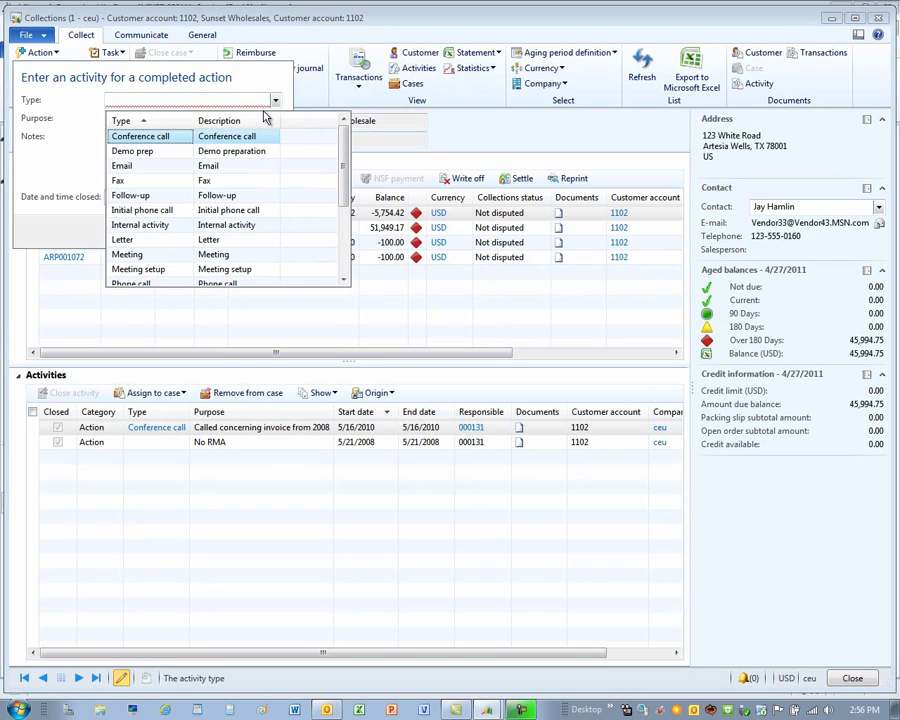
click(182, 139)
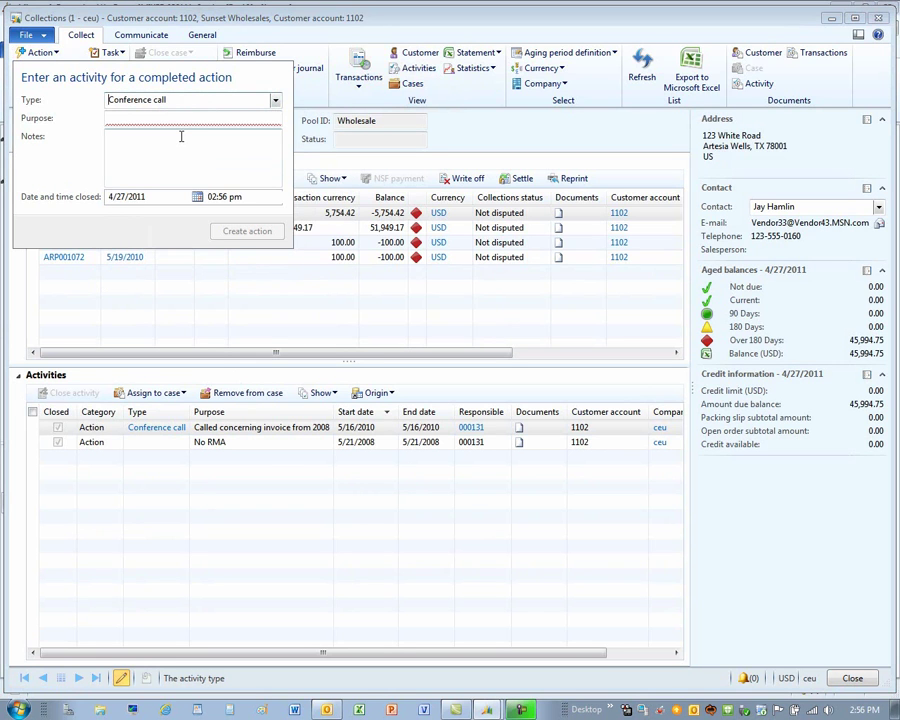
click(171, 120)
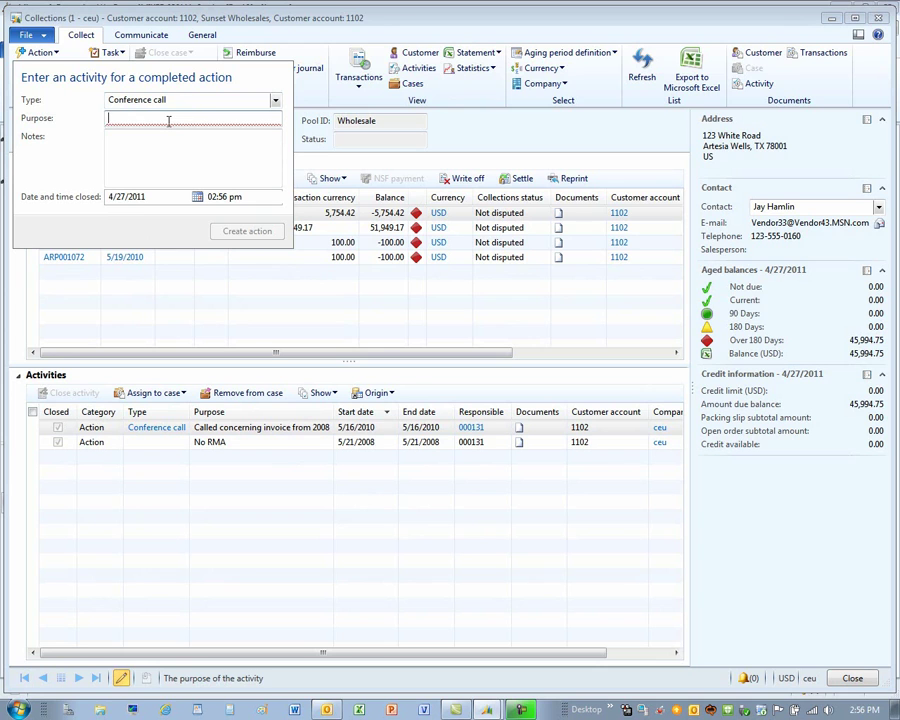
text(D)
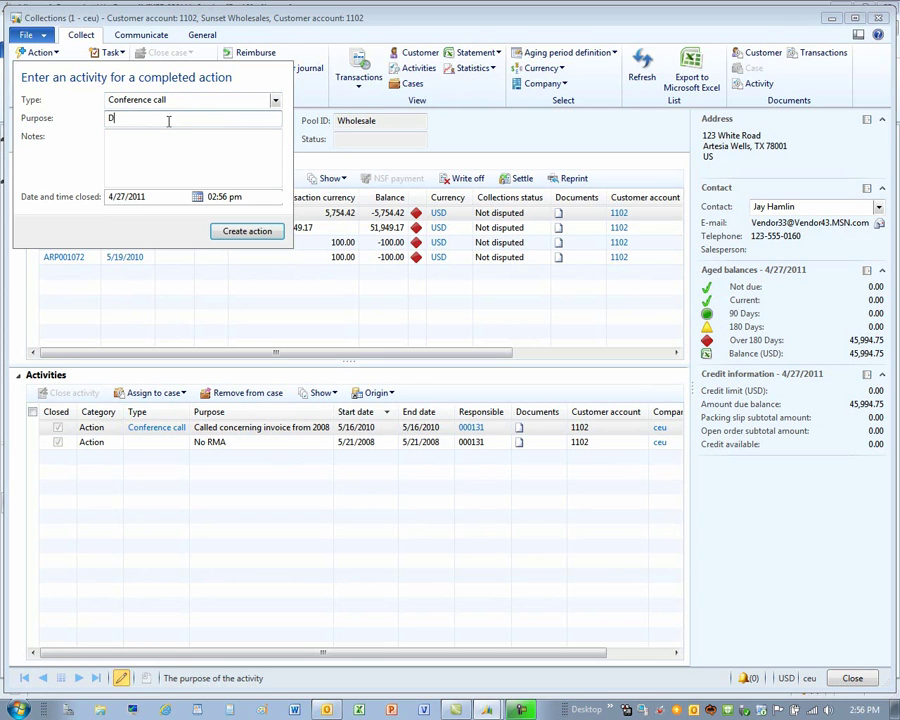
text(iscussed your accoutn)
key(BackSpace)
key(BackSpace)
text(nt)
key(Tab)
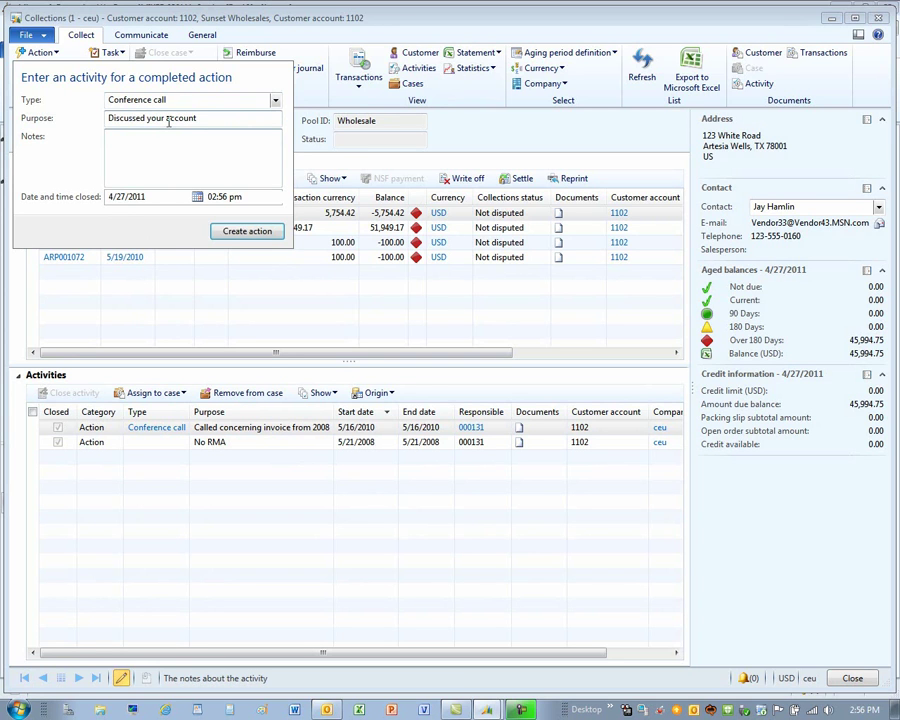
- Add the note "We discussed overdue amounts." to the activity, create the action and refresh the record
text(We discussed overdue amoun)
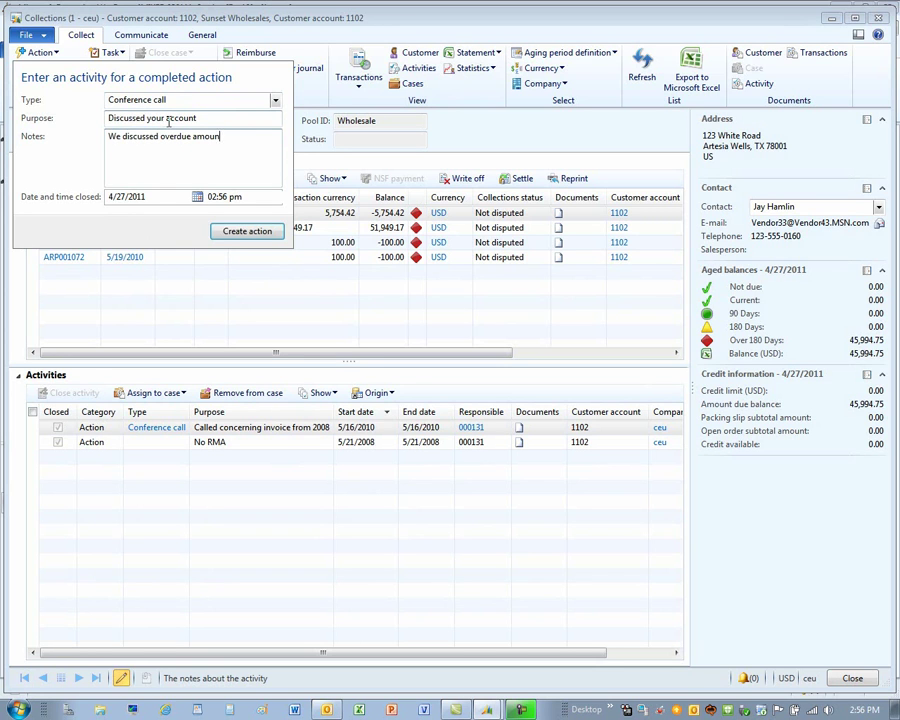
text(ts.)
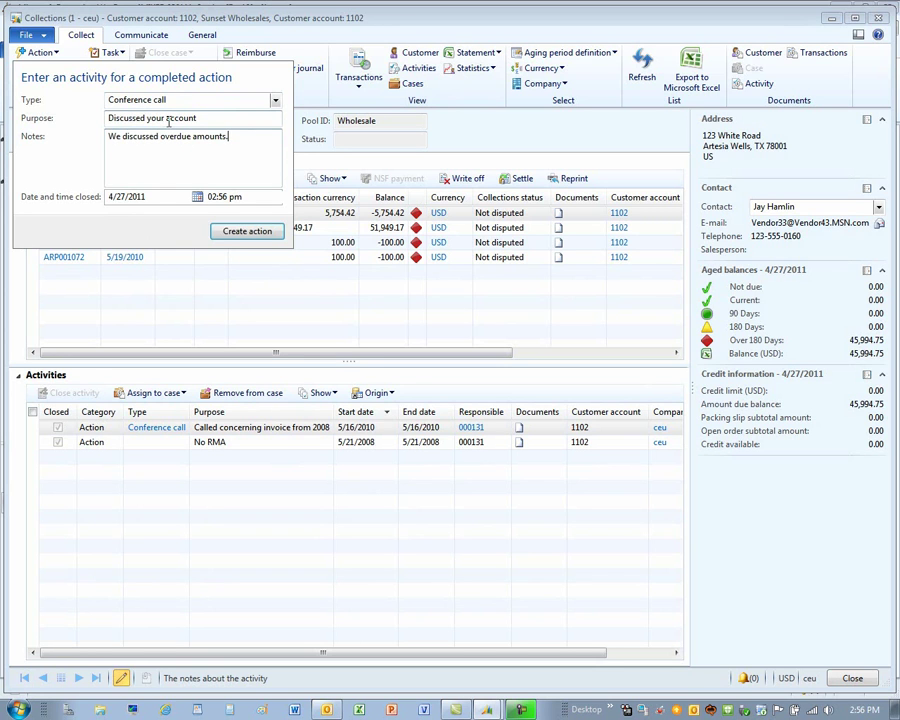
click(260, 236)
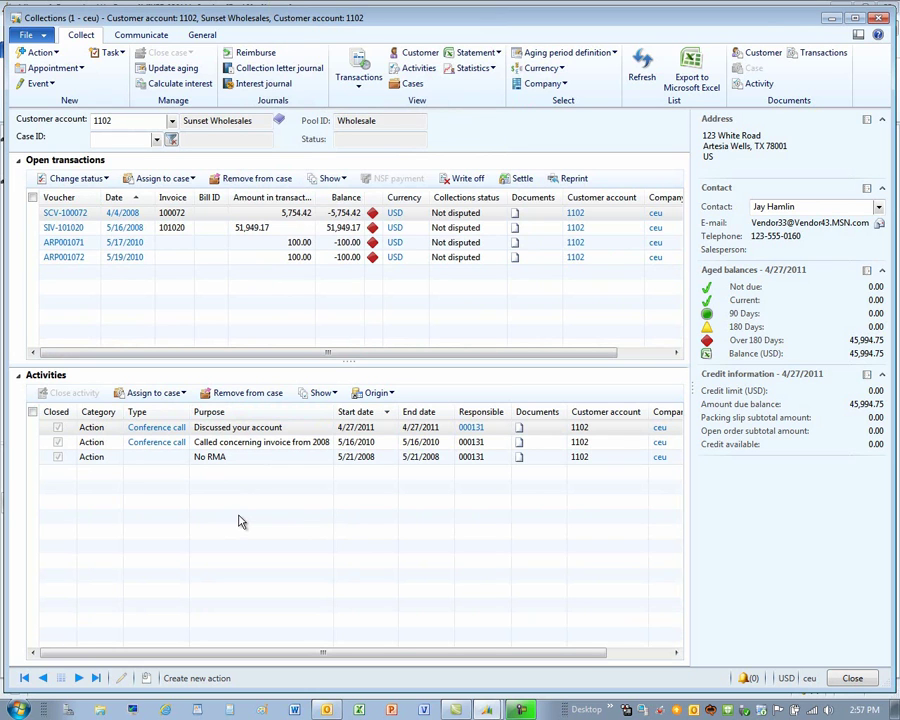
key(F5)
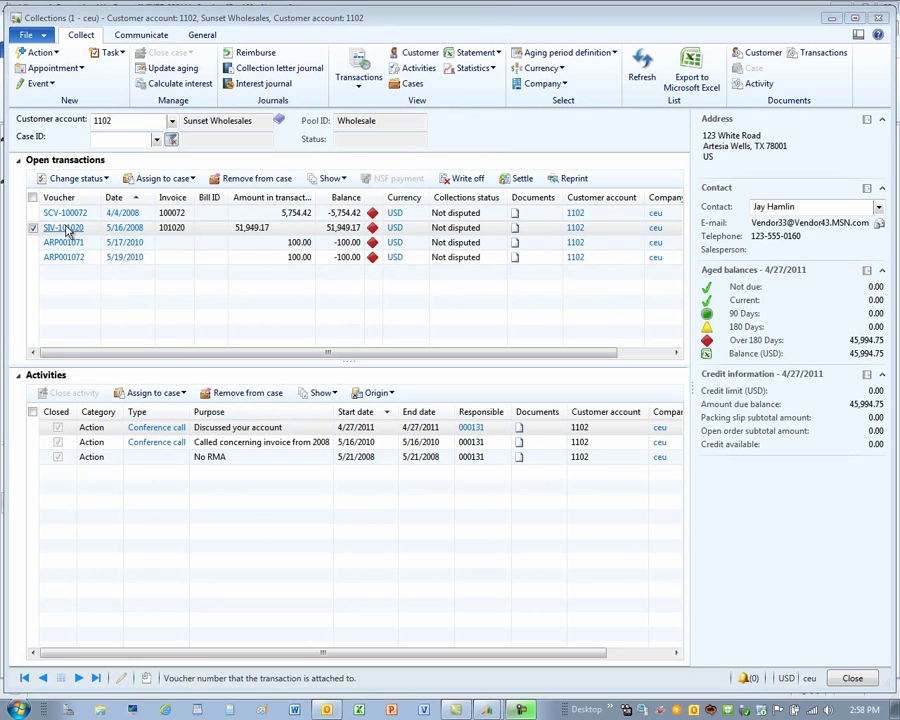
- Change the collections status of the open invoice dated 5/16/2008 to Disputed with reason code DISPUTED, creating an action for it
mouse_move(65, 231)
click(106, 179)
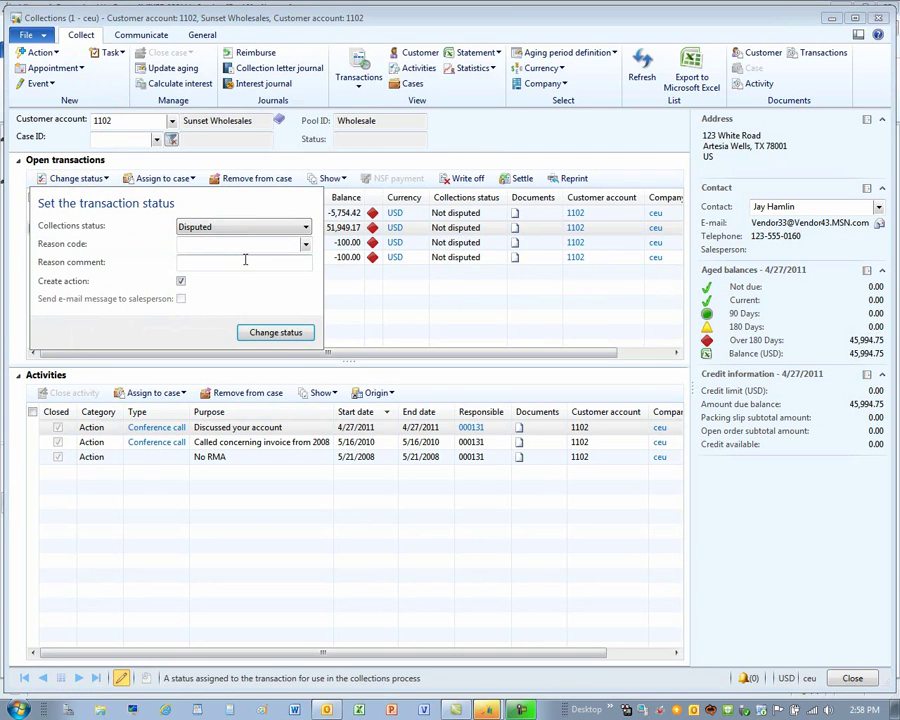
click(307, 248)
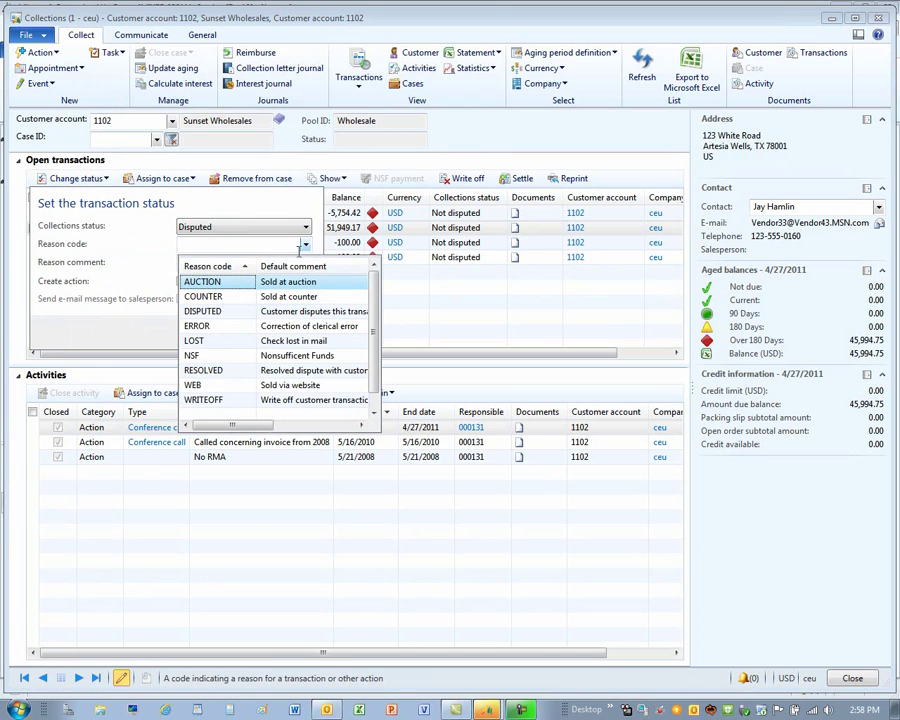
click(237, 314)
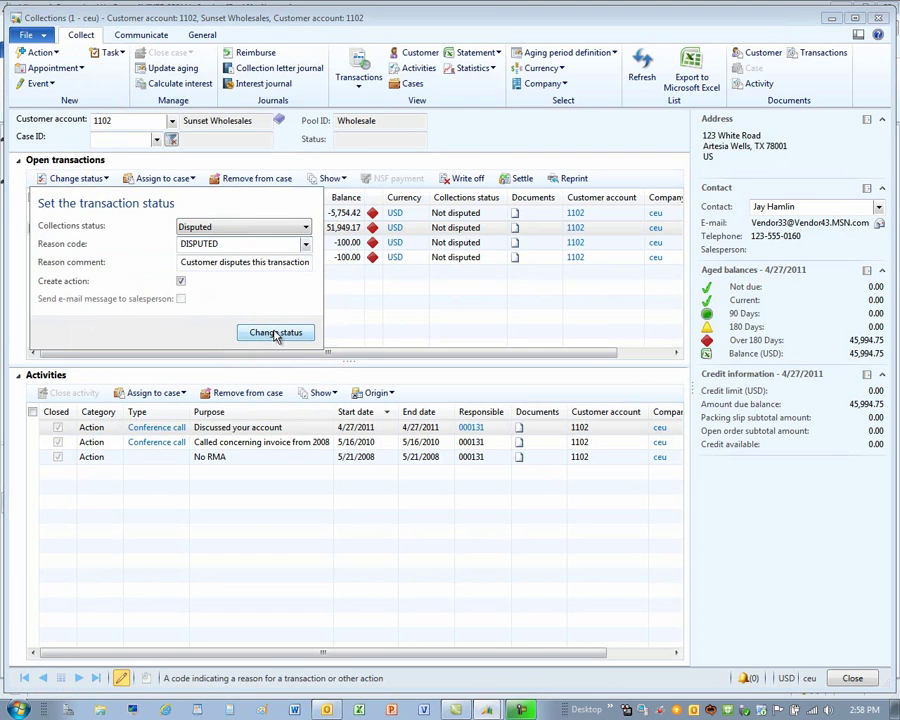
click(276, 333)
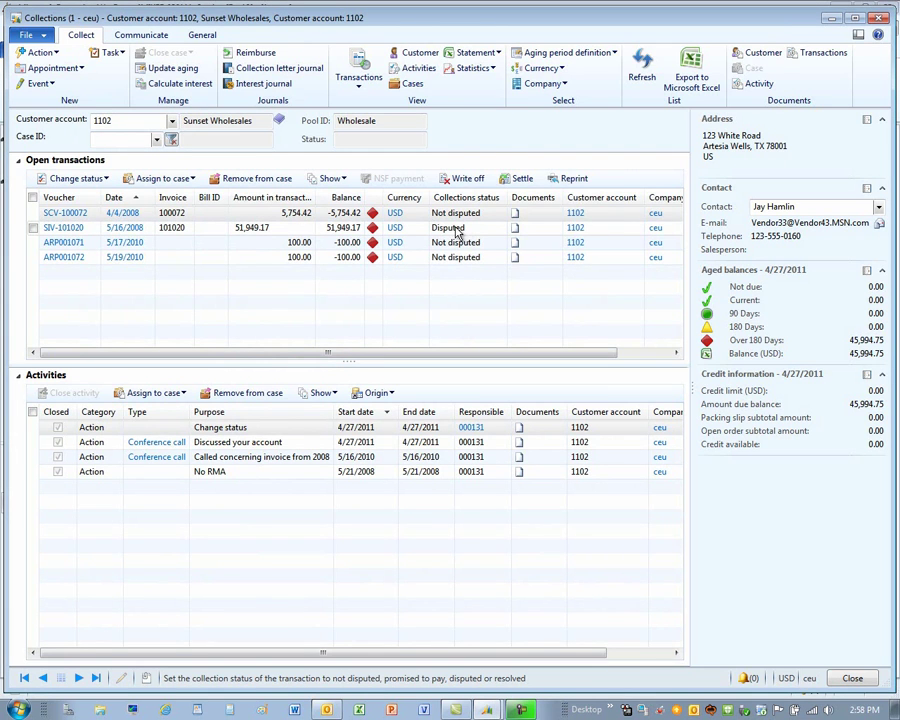
- Create a customer statement in Microsoft Excel using the Due date criteria, aged as of 4/27/2011
mouse_move(455, 232)
click(488, 53)
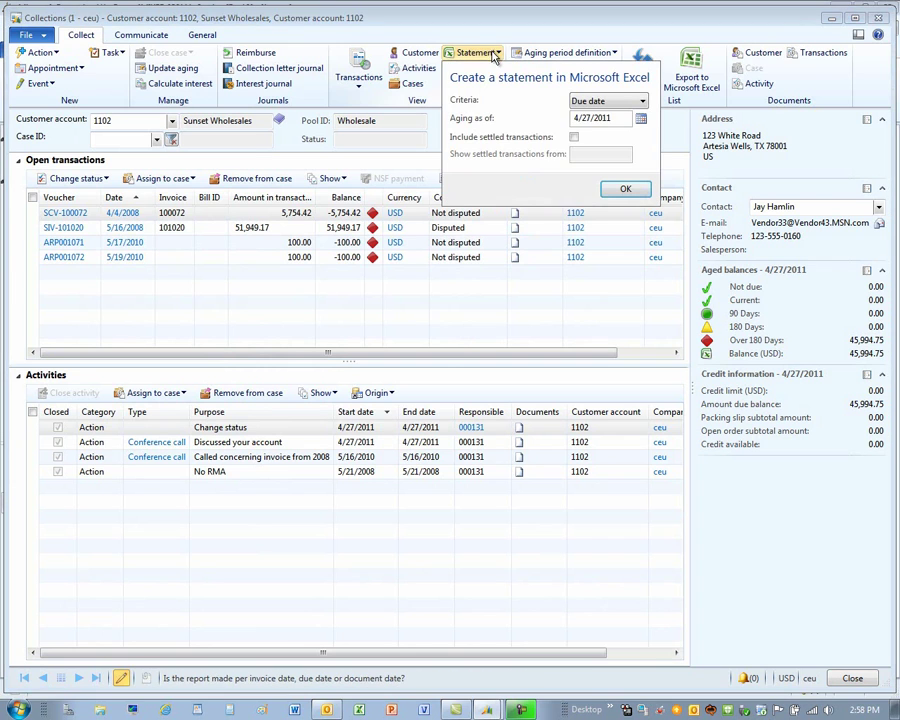
click(625, 191)
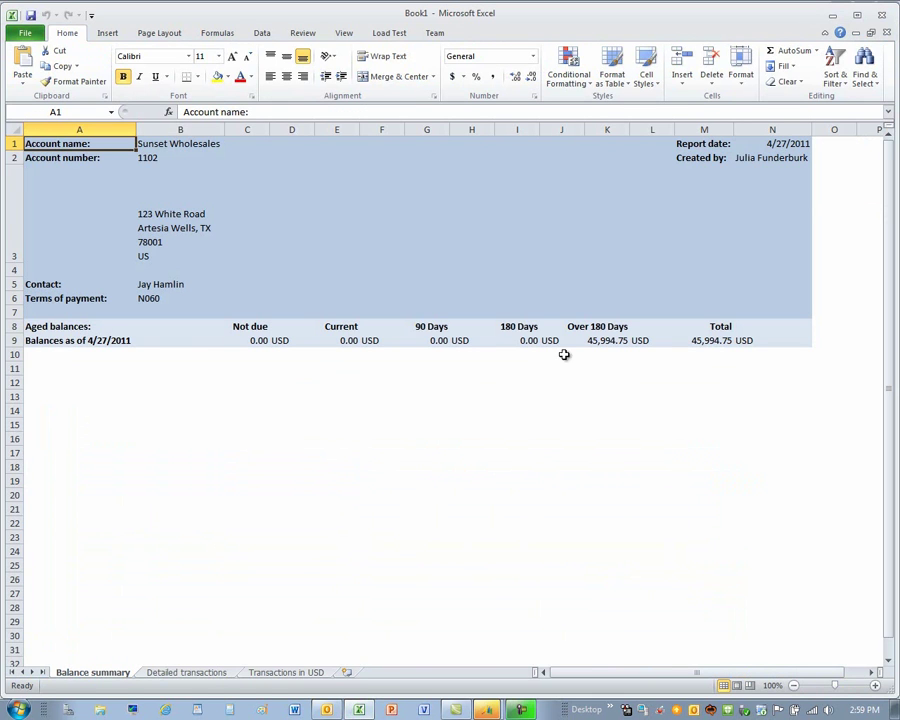
- Review the statement's detailed transactions and transactions in USD, and close the workbook without saving
click(190, 673)
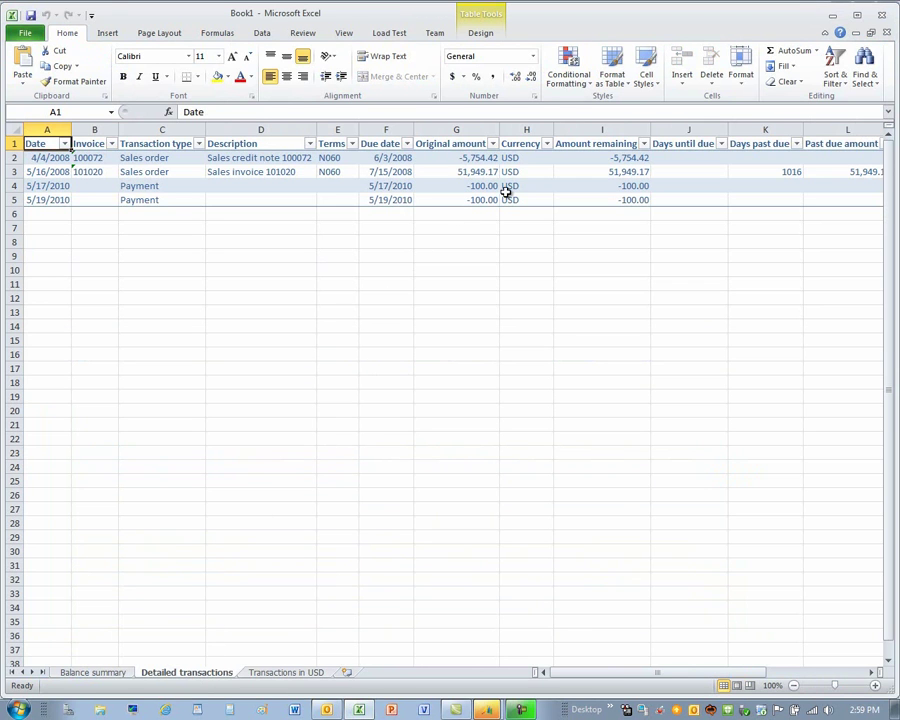
click(288, 674)
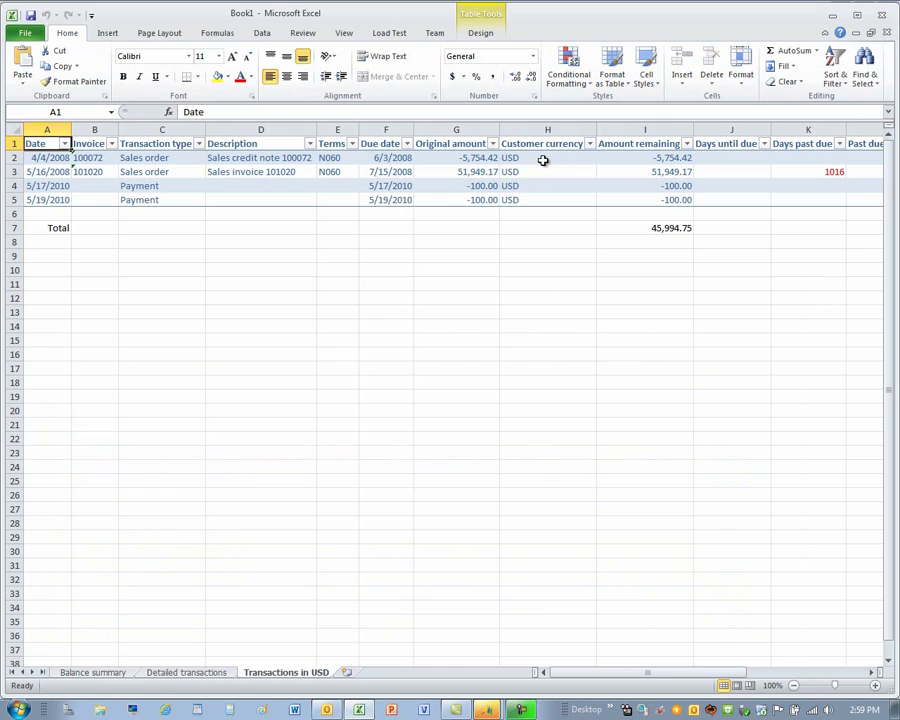
key(alt+F4)
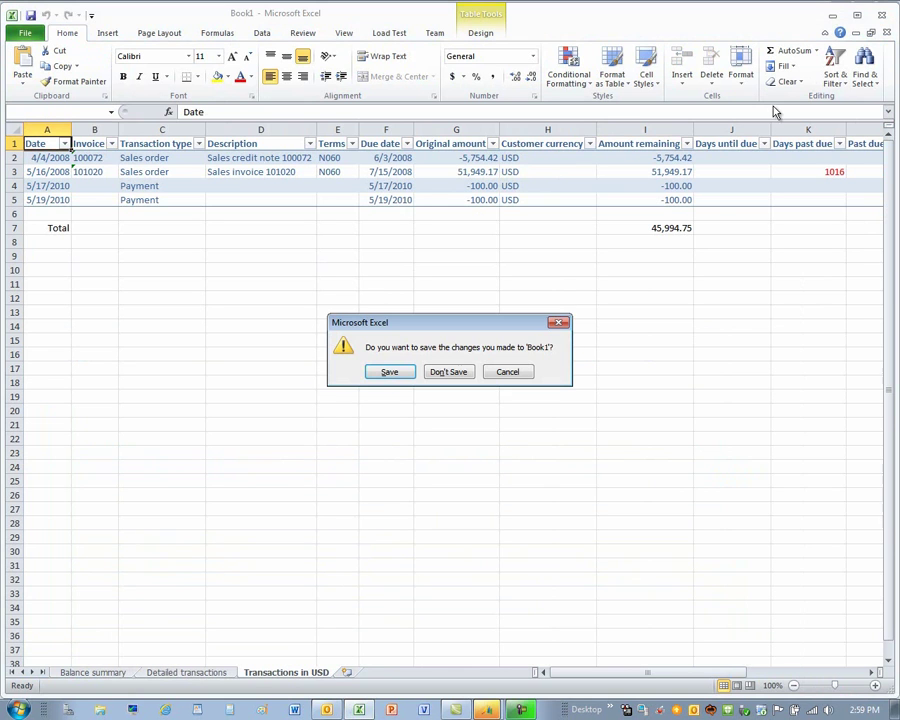
click(460, 372)
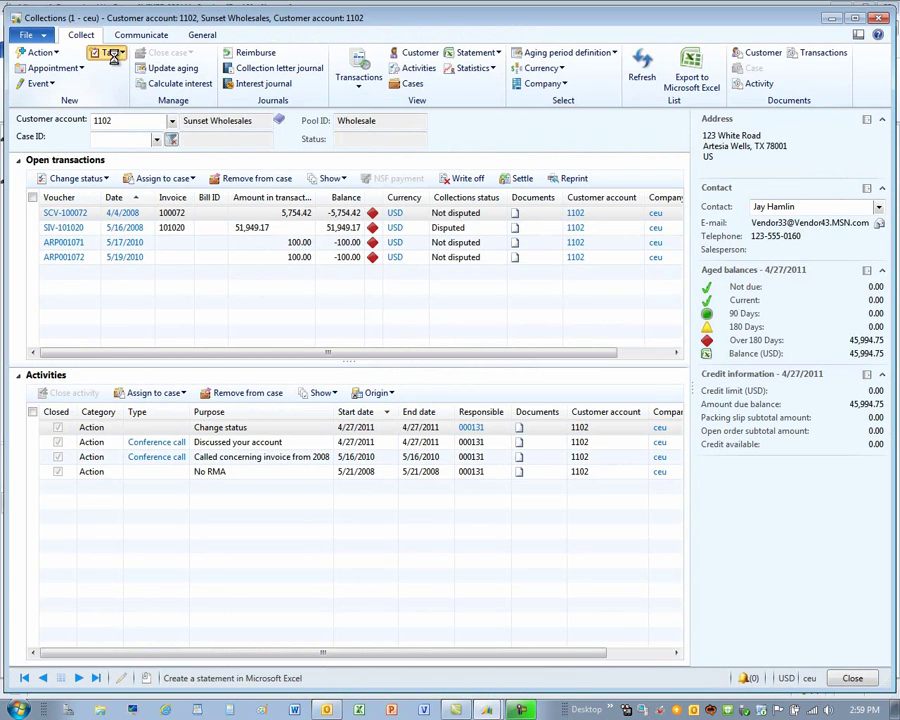
- Schedule a Follow-up task with the purpose "Make followup phone" and the note "Call them later"
click(326, 100)
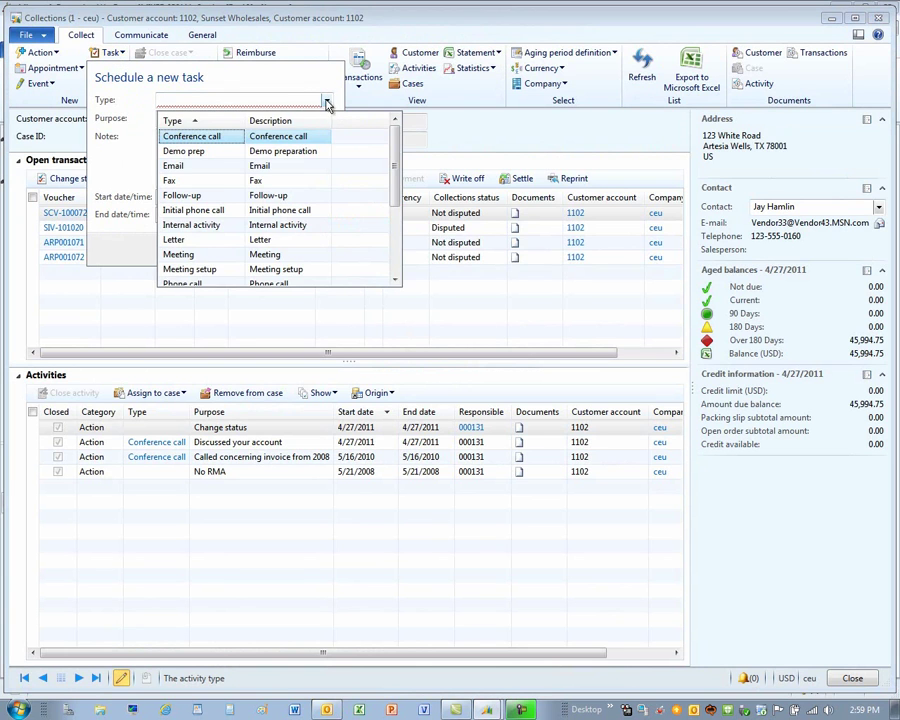
click(200, 195)
click(190, 118)
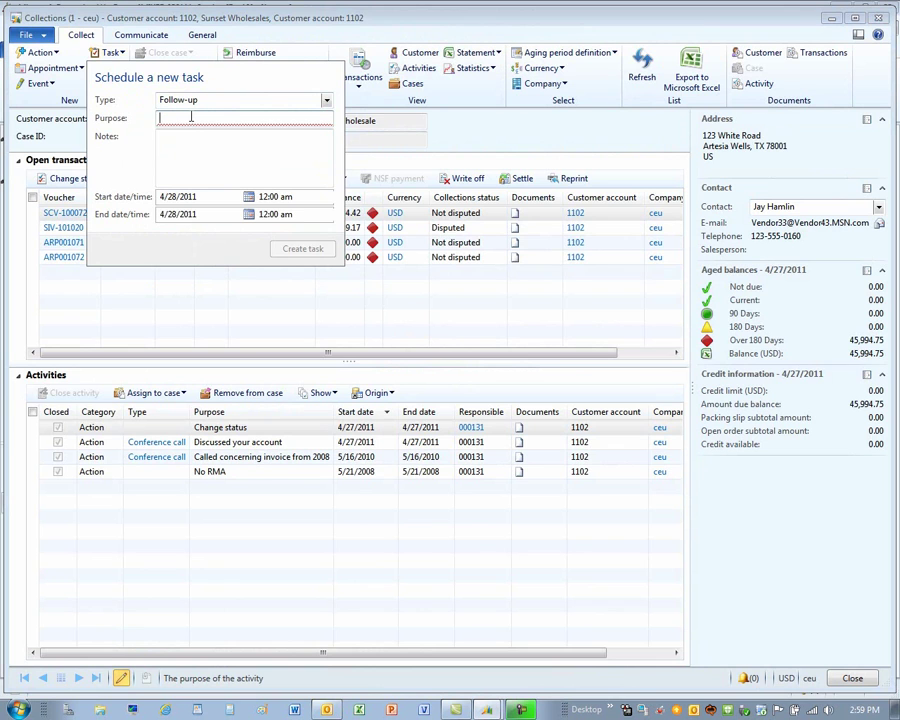
text(Make followu)
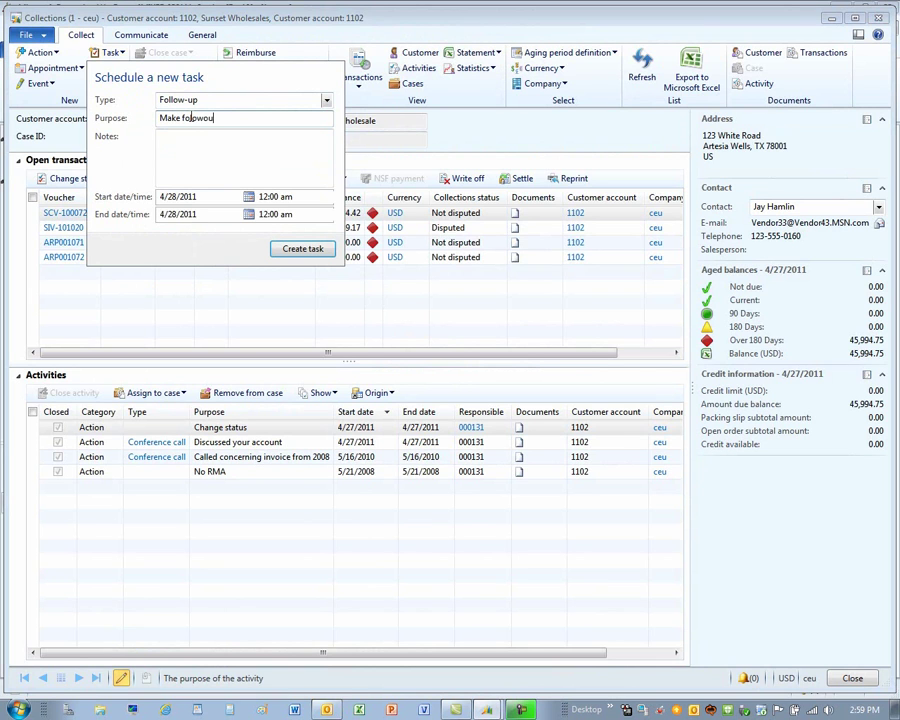
text(p phone)
key(Tab)
text(Call them )
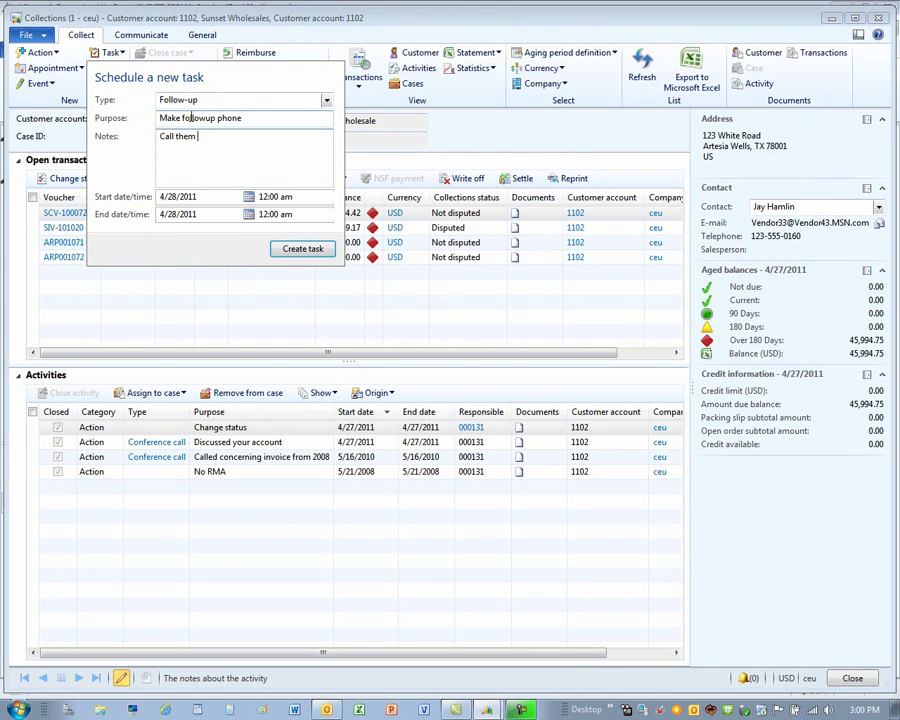
text(later)
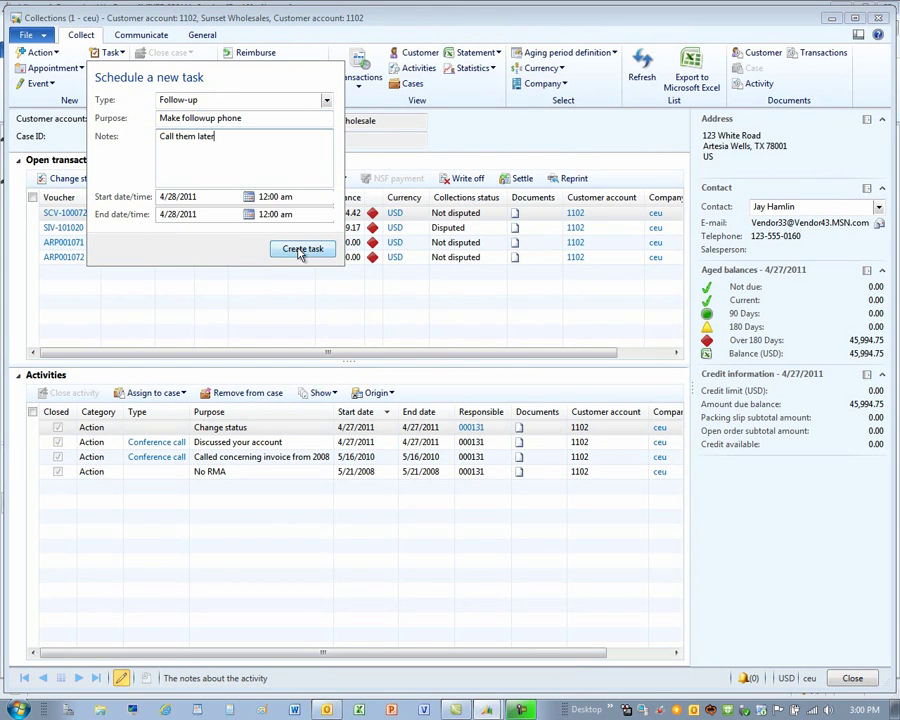
click(300, 248)
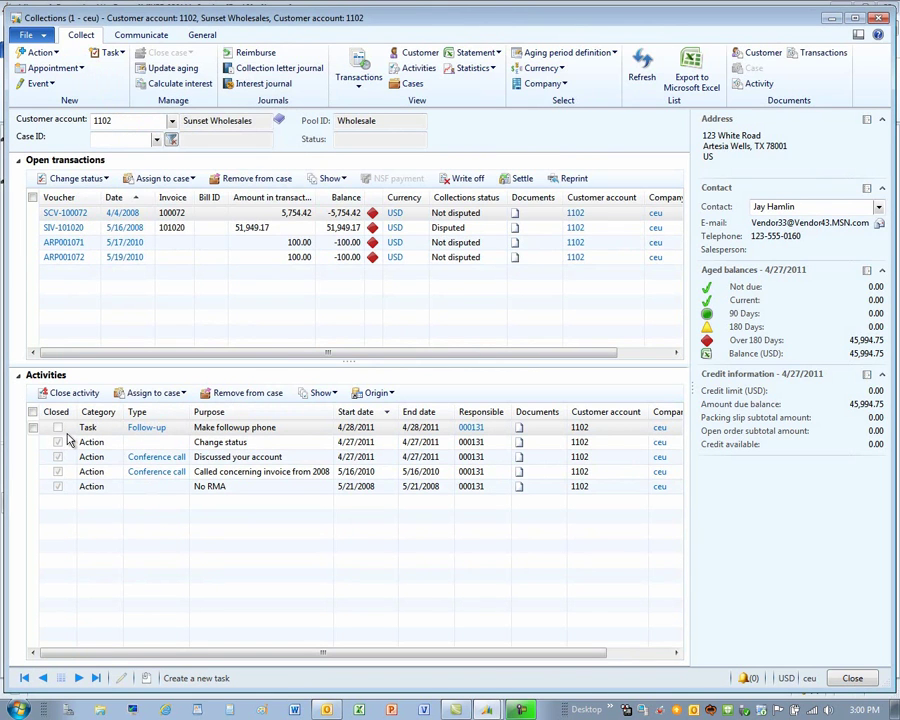
mouse_move(71, 430)
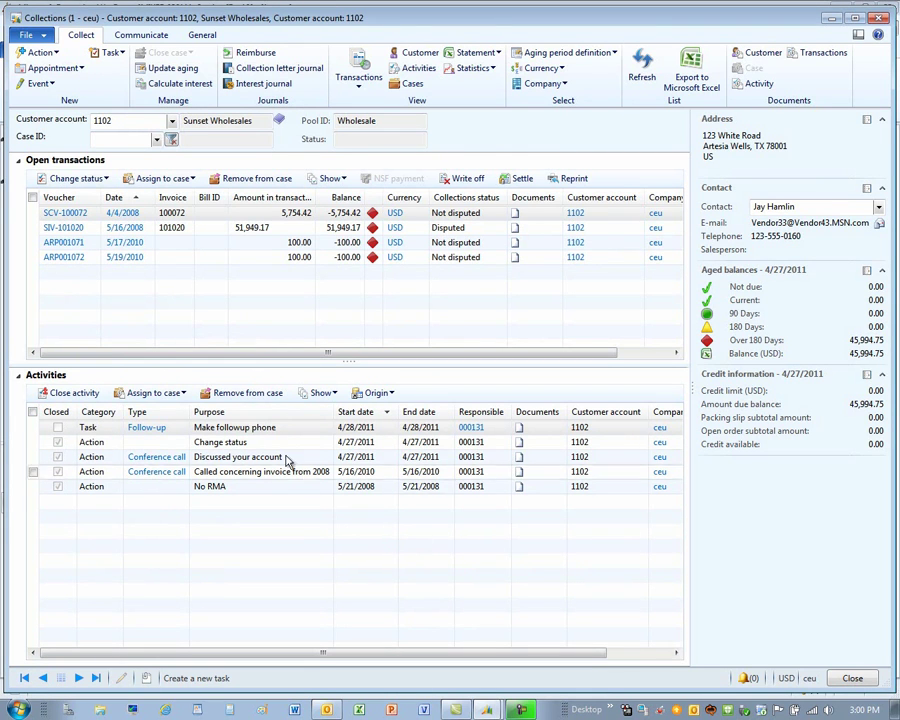
- Assign the open transactions dated 4/4/2008 and 5/16/2008 to a new Collect case described as "Disputed case"
click(33, 212)
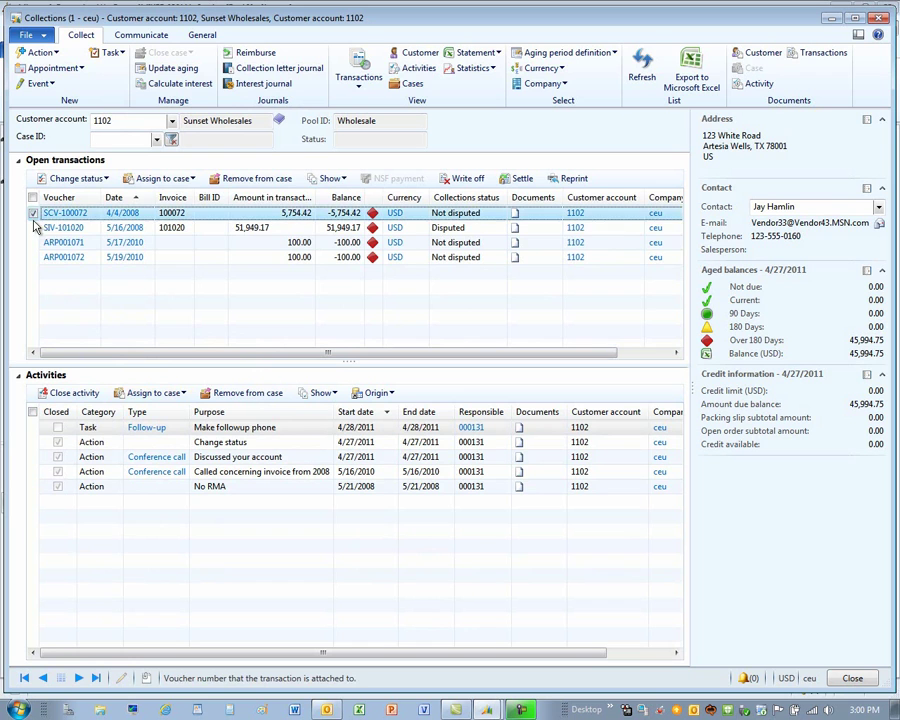
click(33, 227)
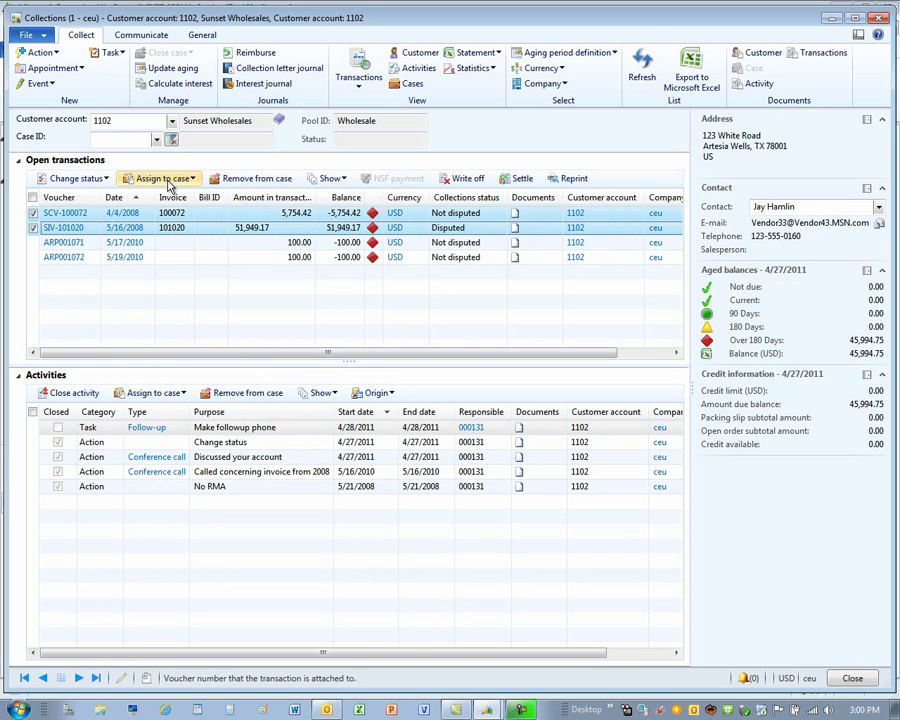
click(160, 178)
click(205, 258)
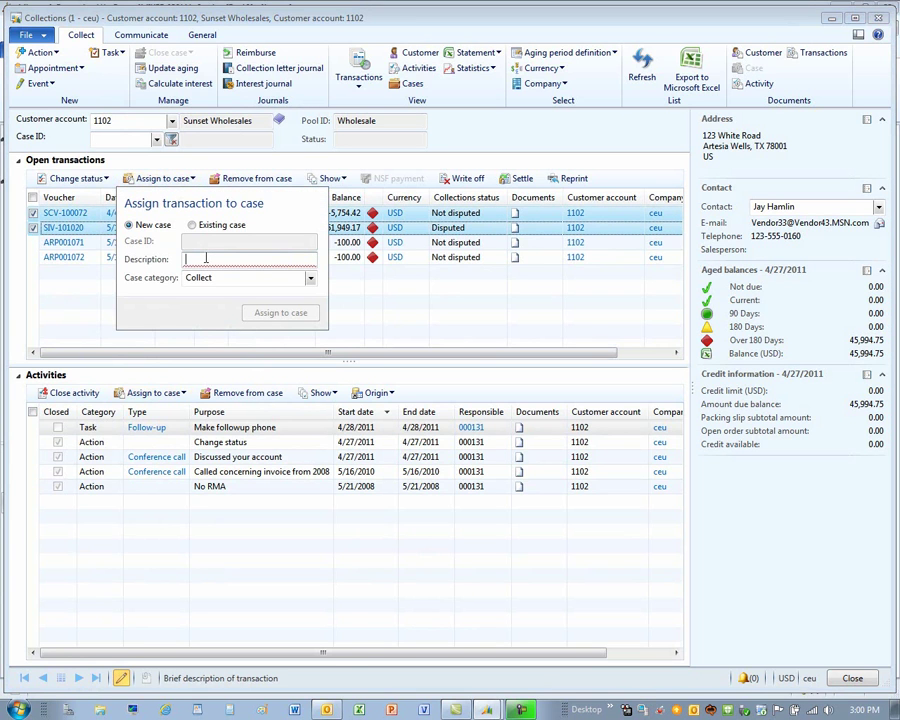
text(Di)
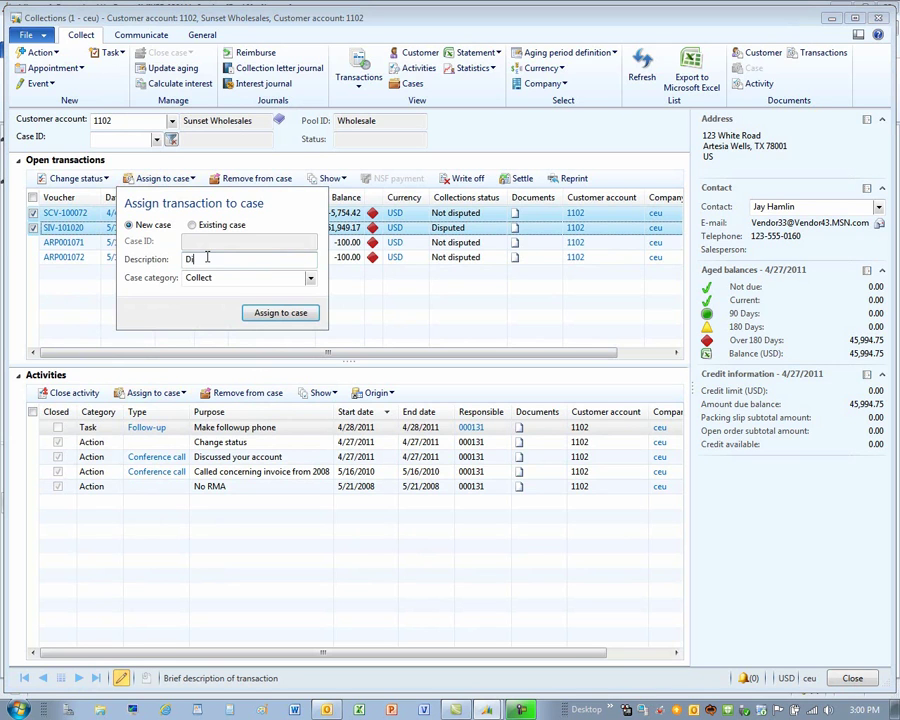
text(sputed case)
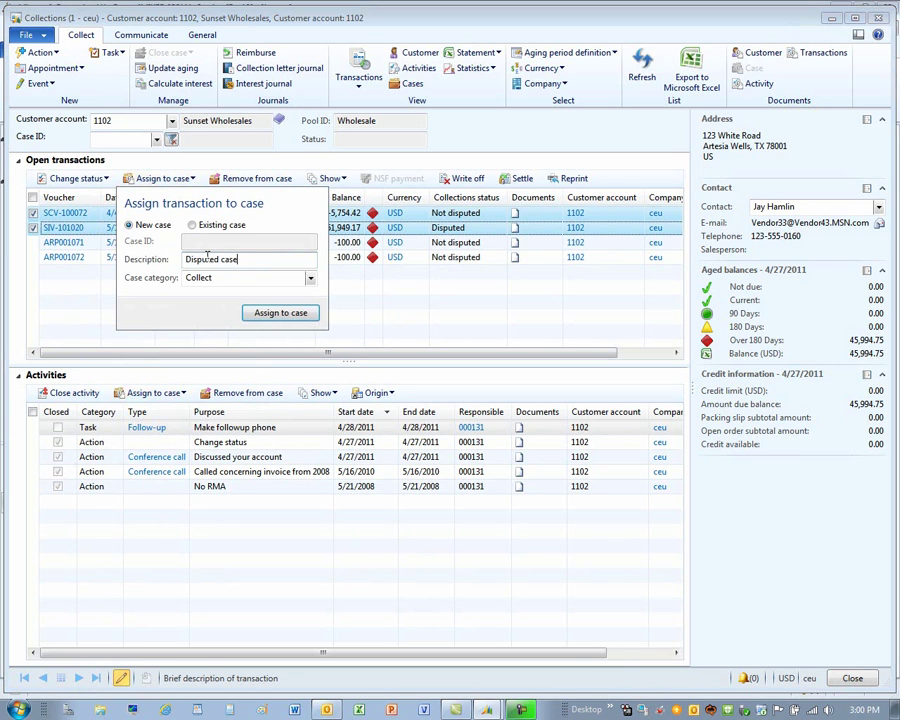
click(281, 313)
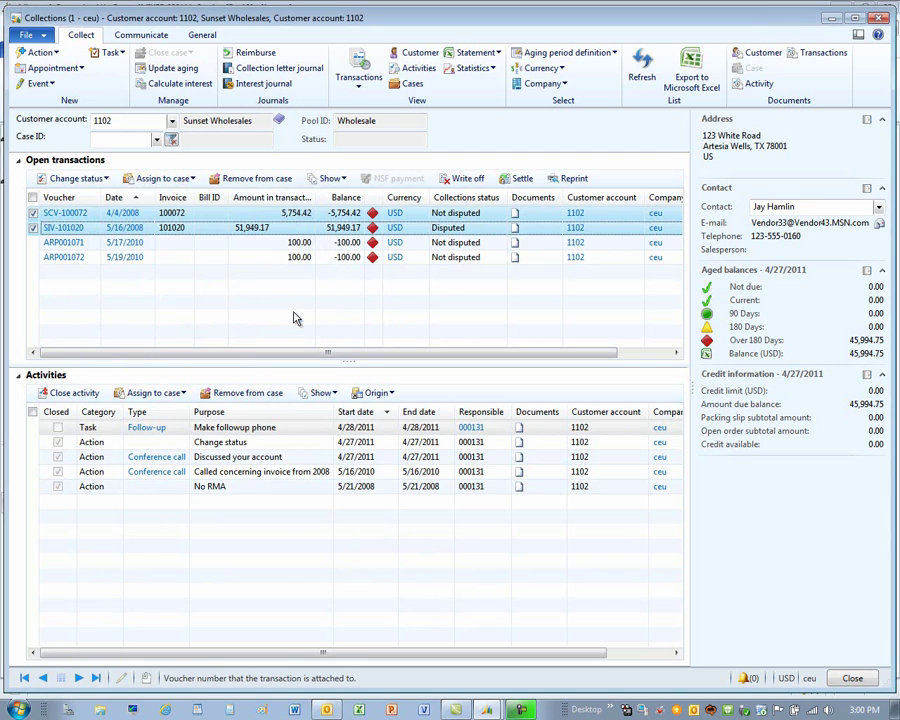
- Filter the customer's collections by the "Disputed case" to view its transactions, and clear the case filter
click(157, 141)
click(137, 194)
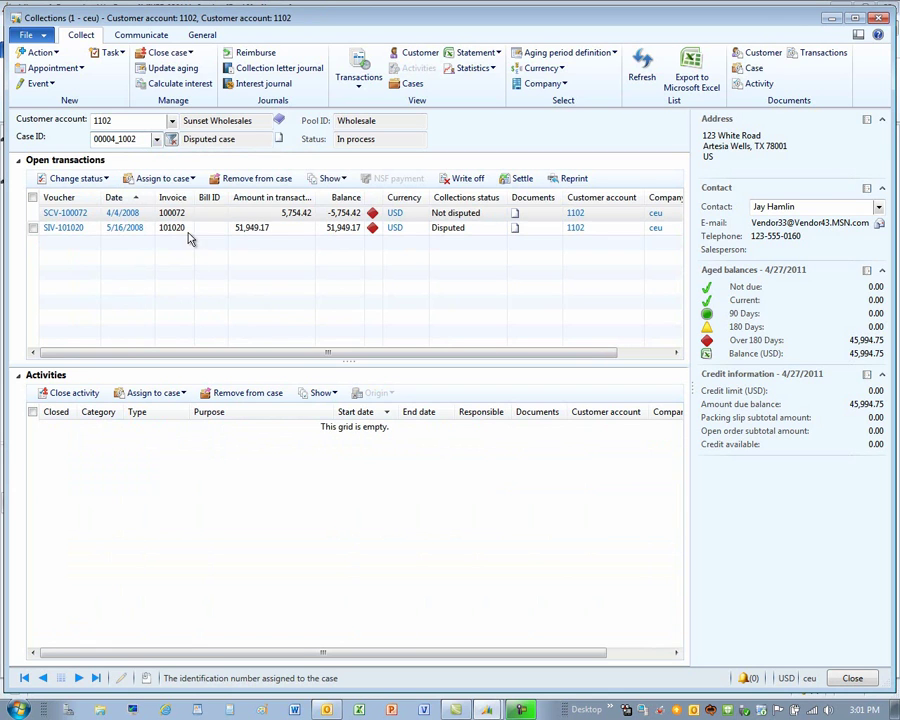
click(172, 141)
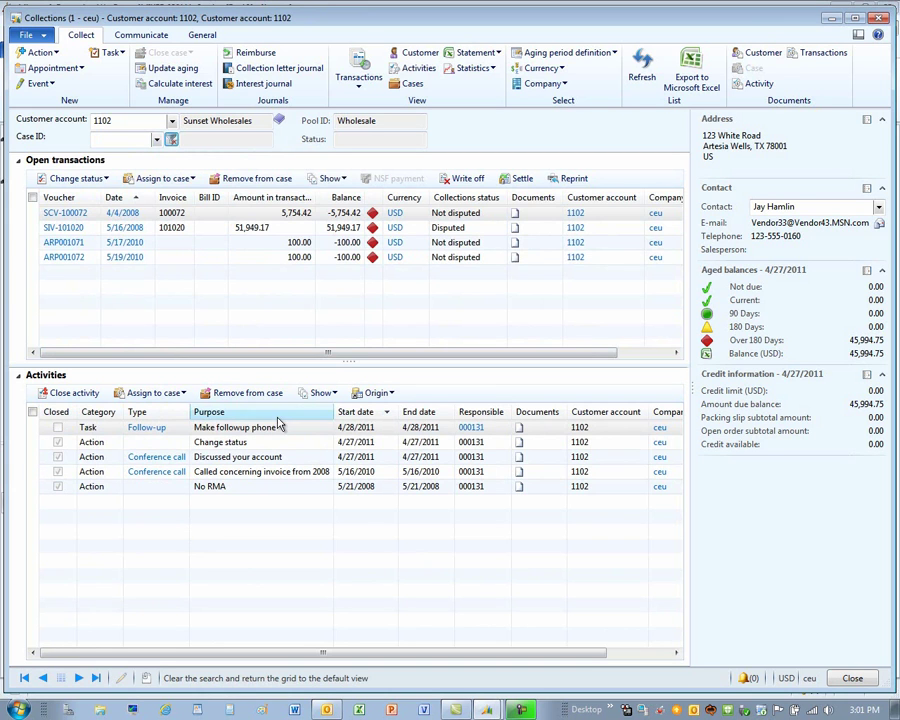
- Process the payment dated 5/17/2010 as an NSF payment, cancelling it with reason code NSF
click(34, 245)
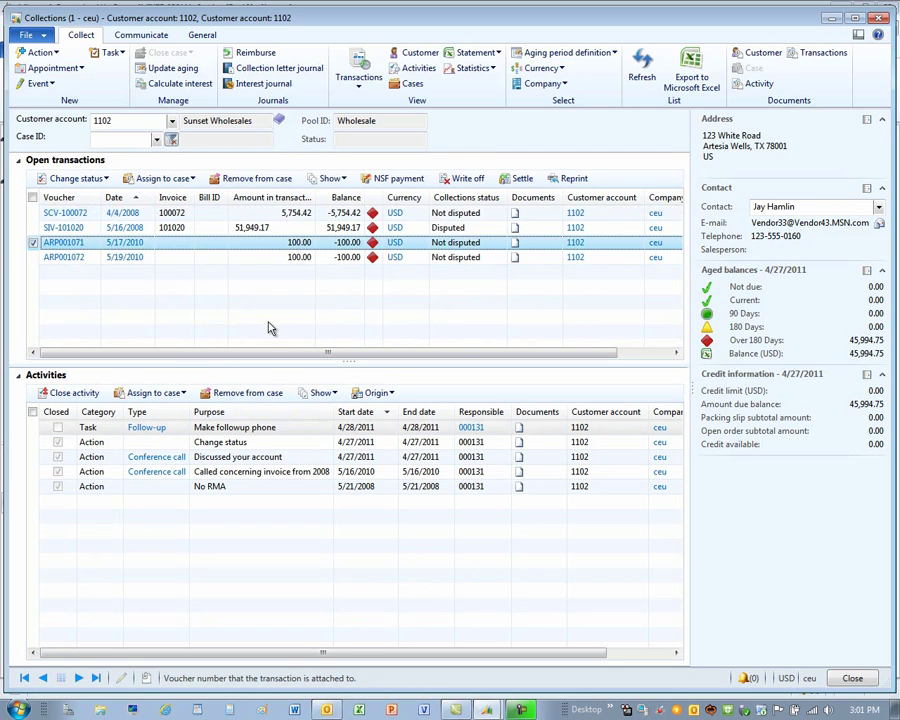
click(408, 184)
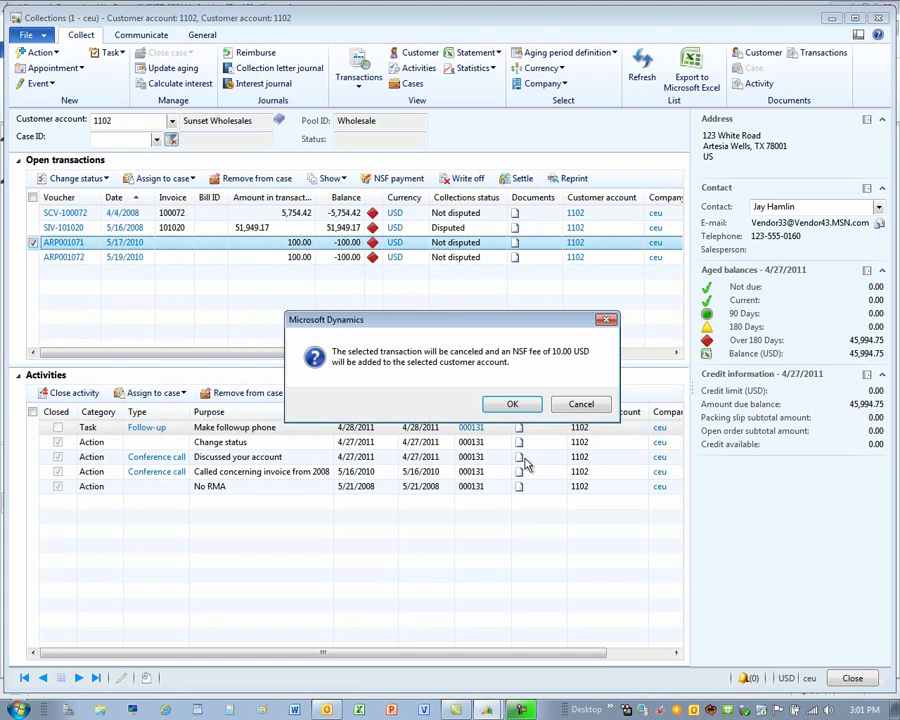
click(512, 404)
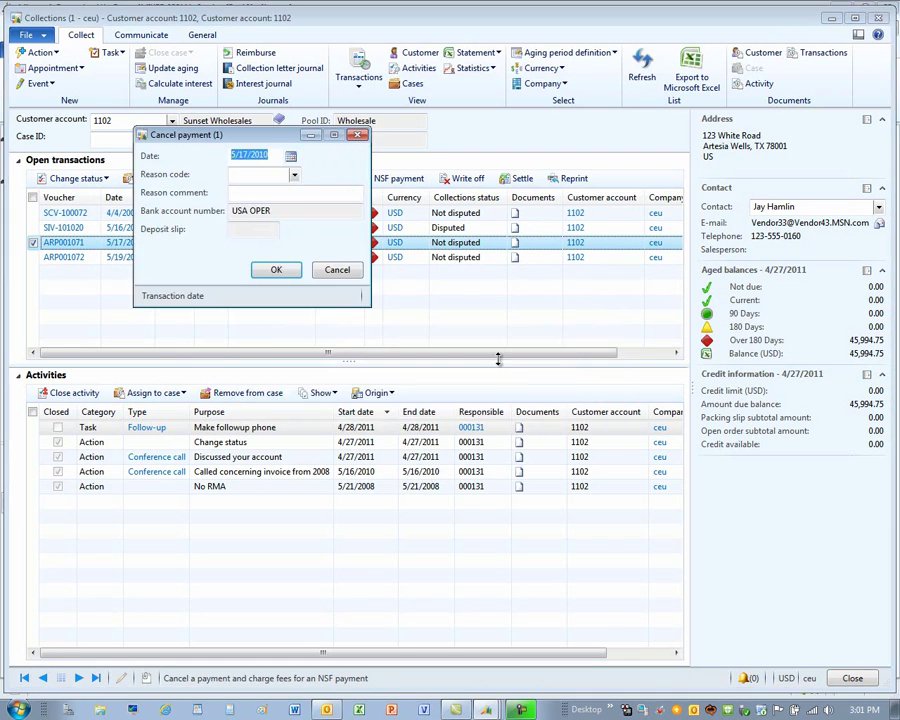
click(295, 176)
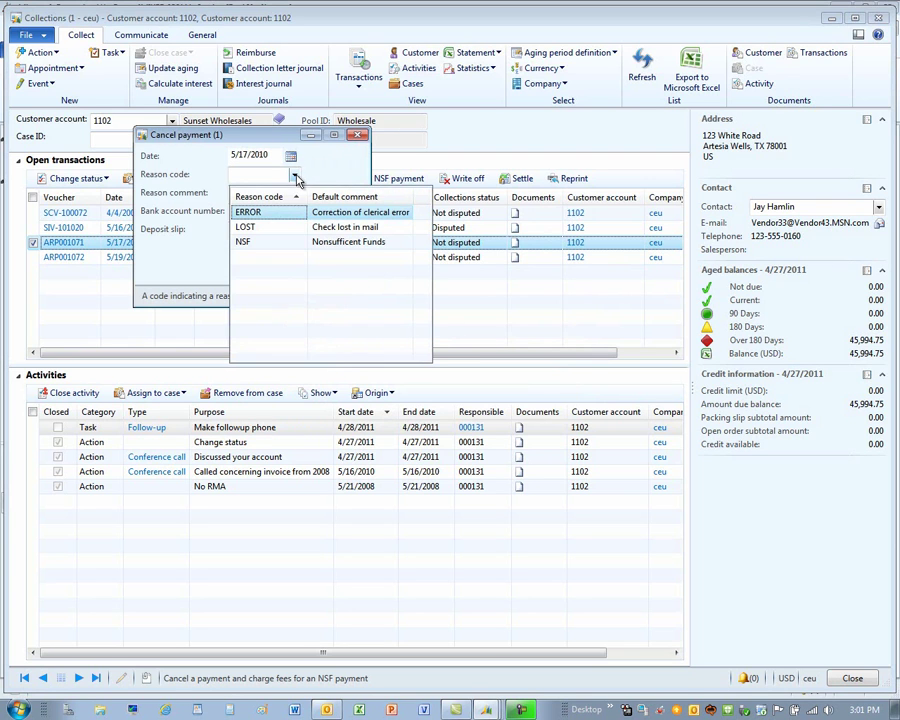
click(275, 243)
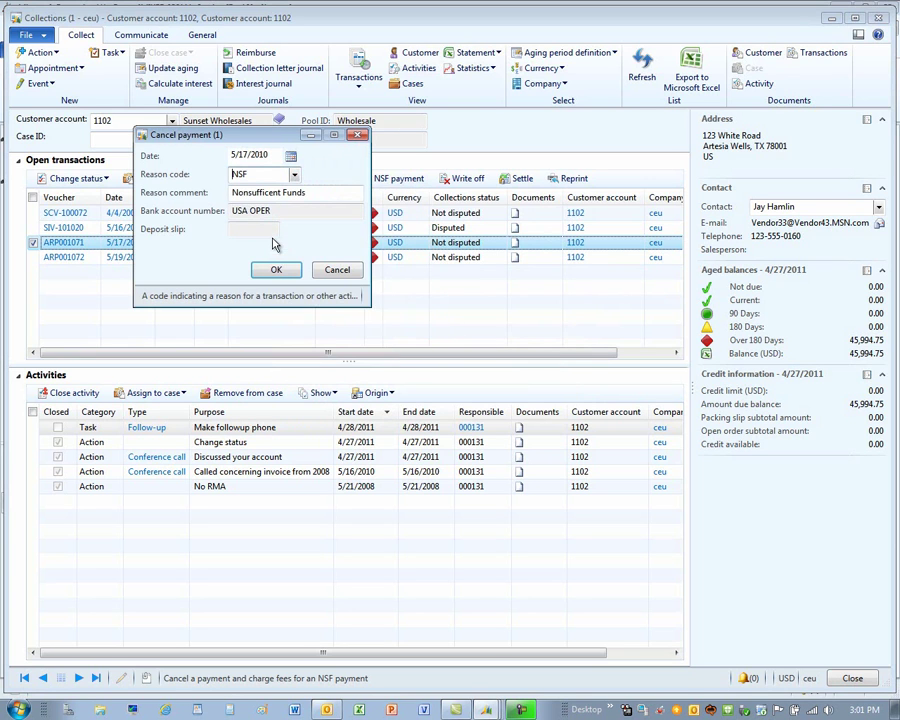
click(277, 269)
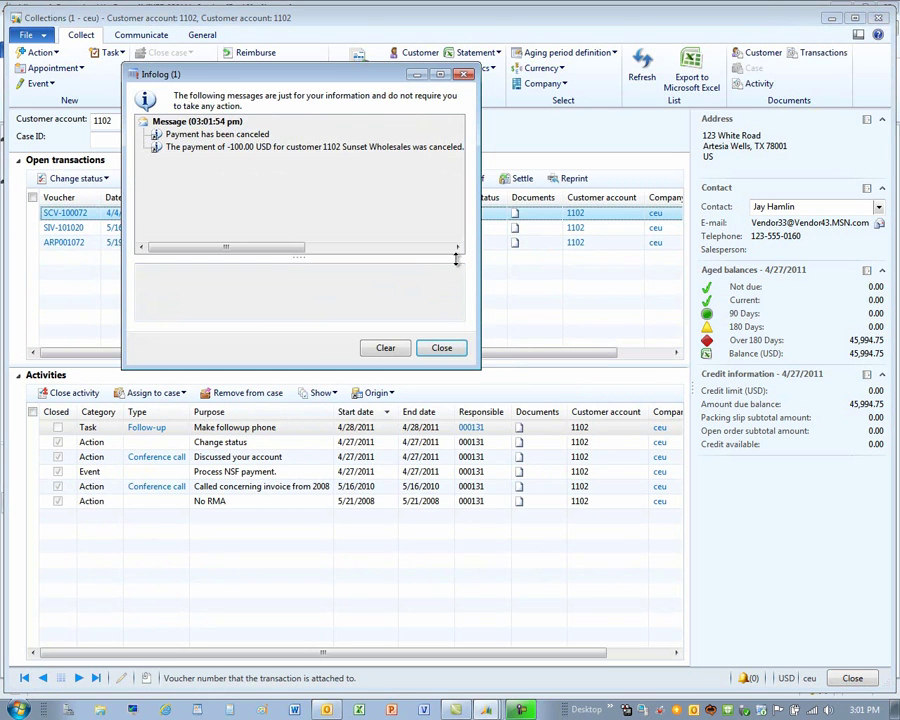
drag(553, 243, 616, 254)
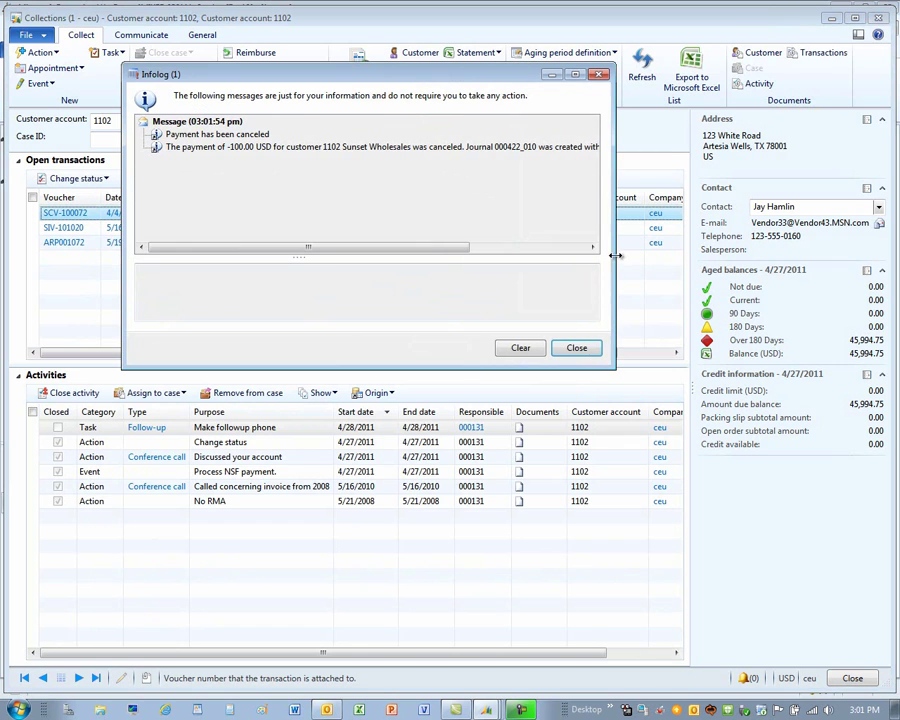
click(576, 349)
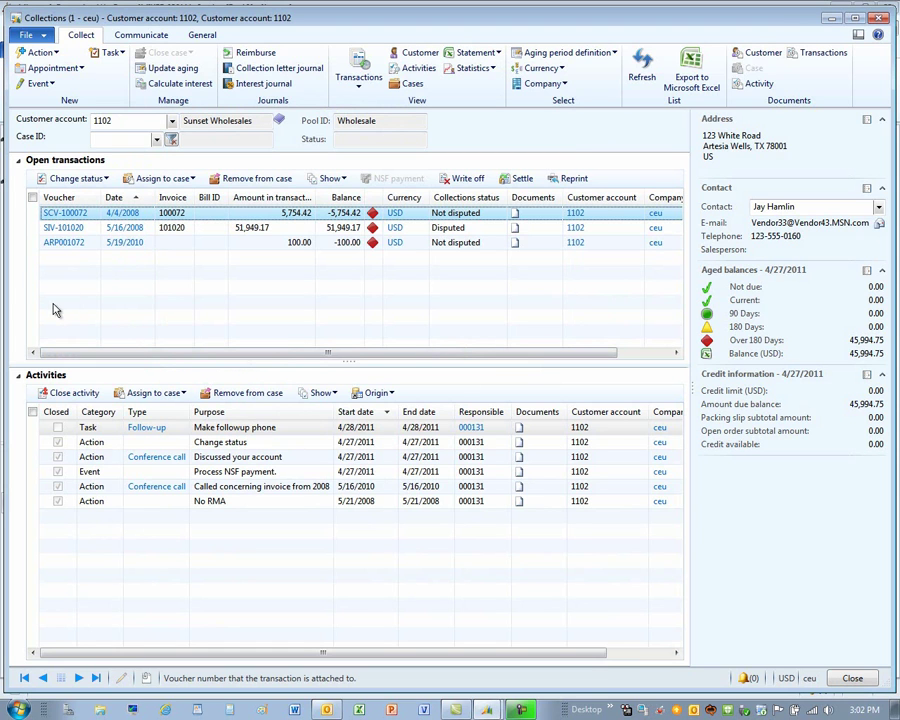
- Write off all of the customer's open transactions with write-off date 4/27/2011 and reason code WRITEOFF
click(33, 198)
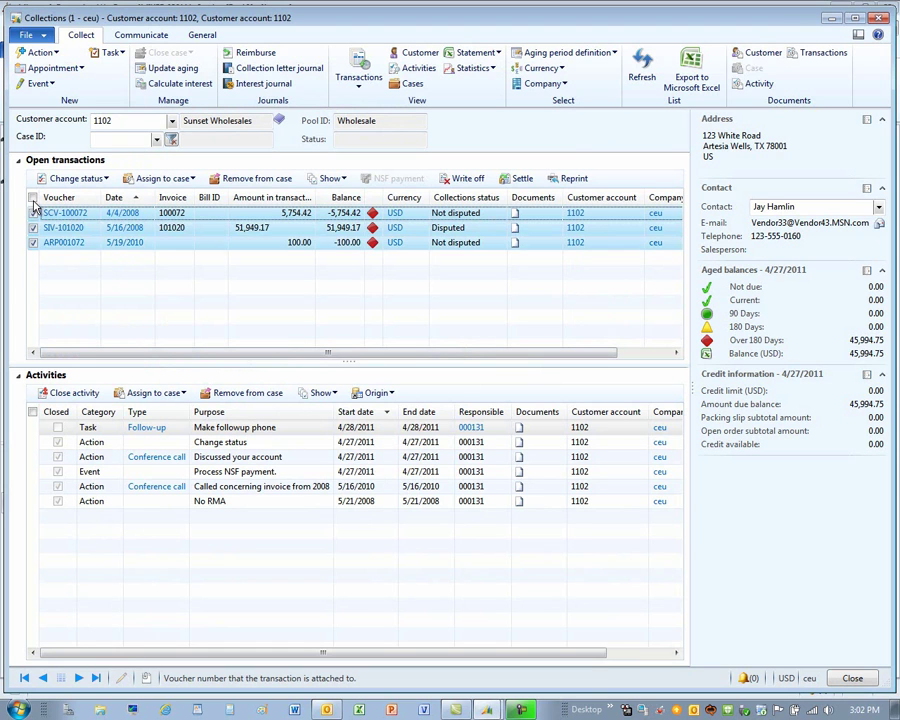
click(470, 180)
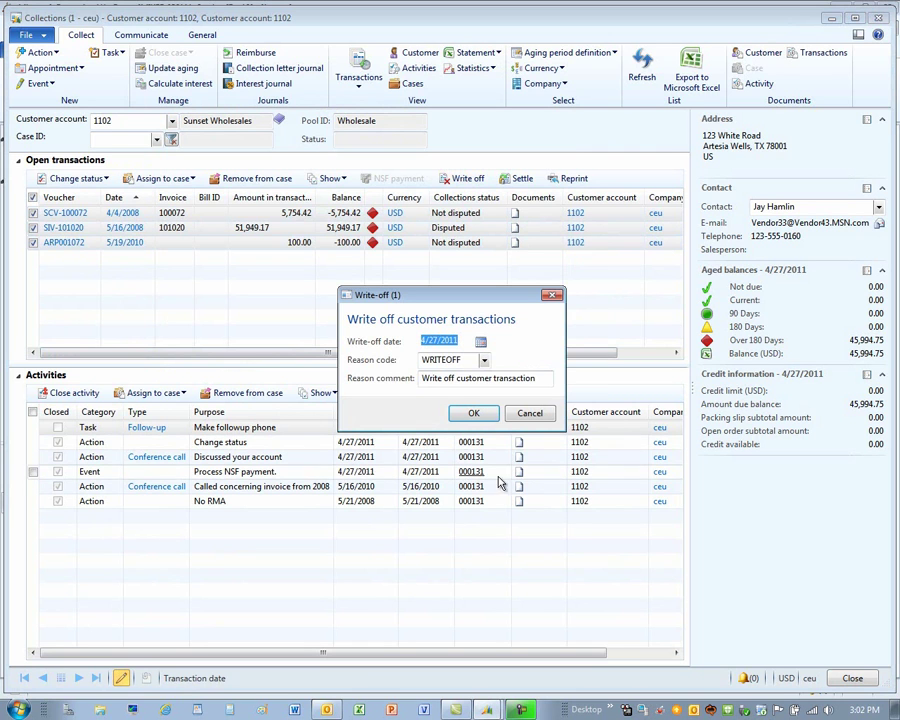
click(476, 414)
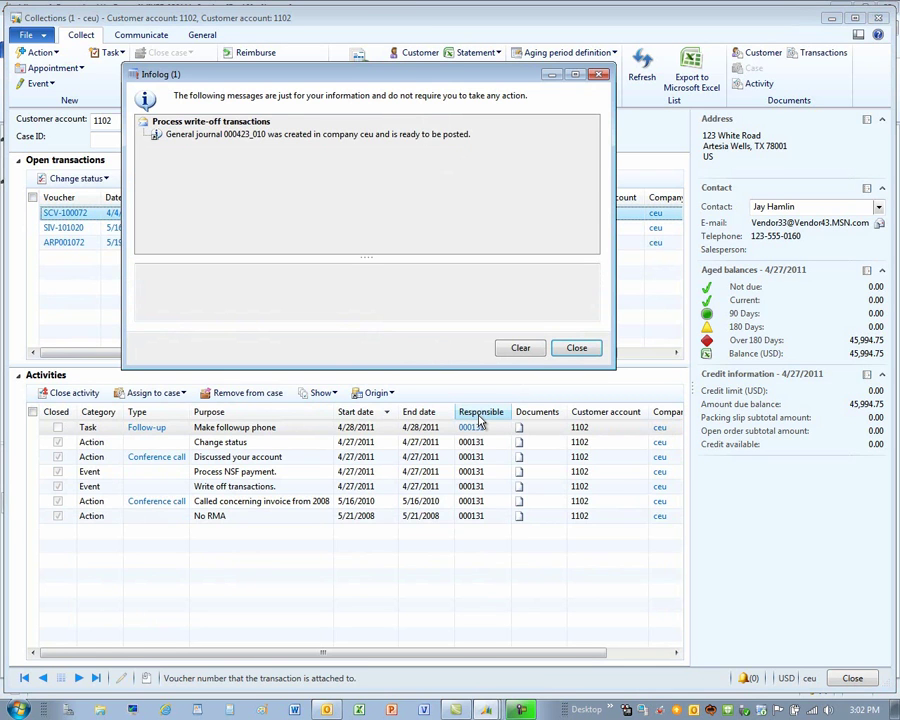
click(577, 347)
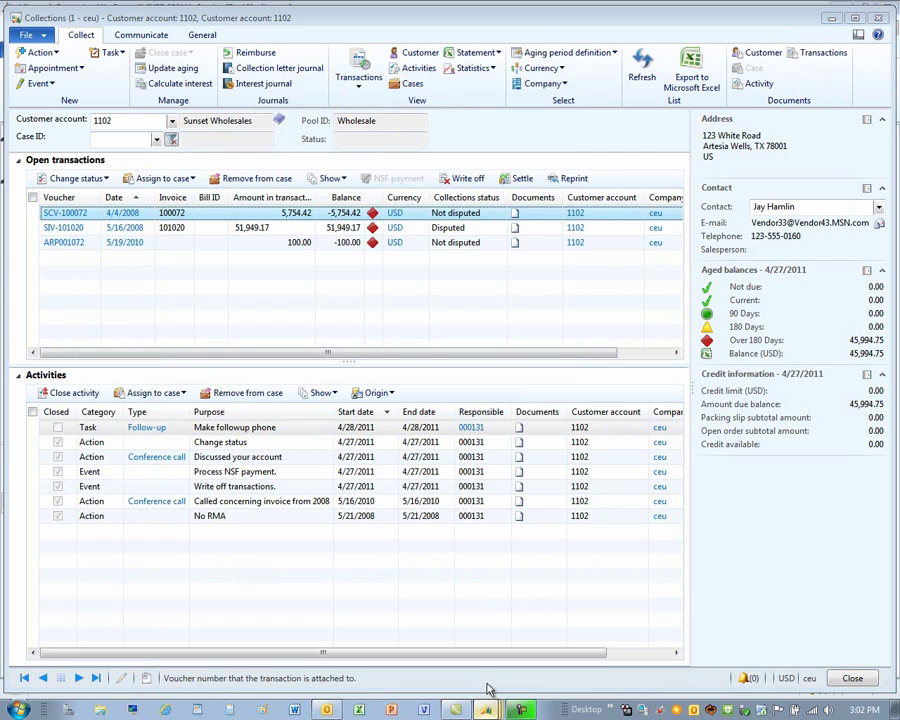
- Go to the general journals in General ledger and open the lines of the Sunset Wholesales WriteOff journal
click(577, 347)
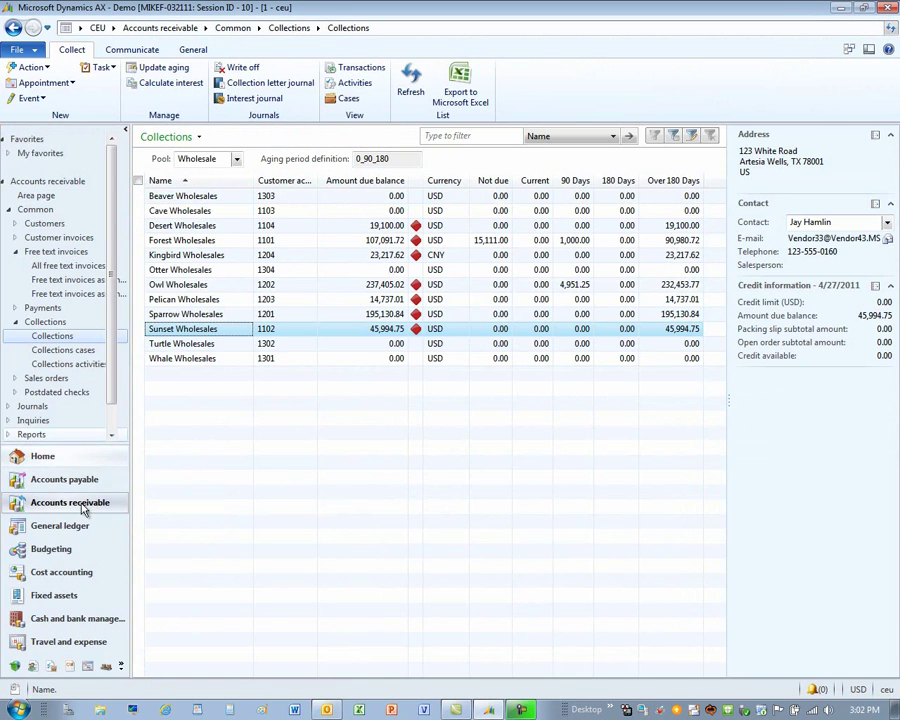
click(78, 531)
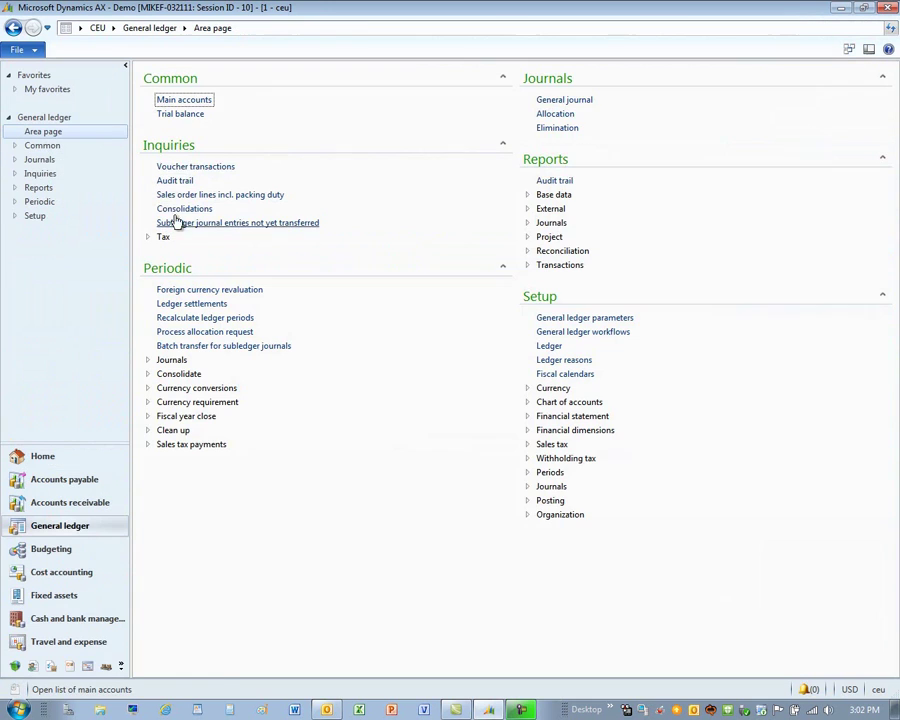
click(572, 99)
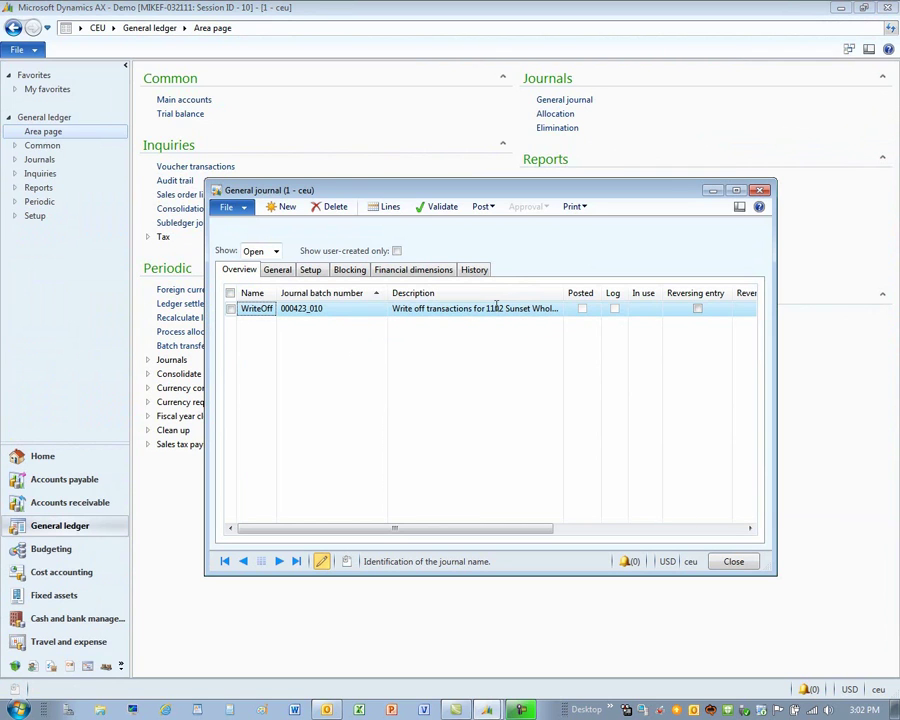
click(390, 210)
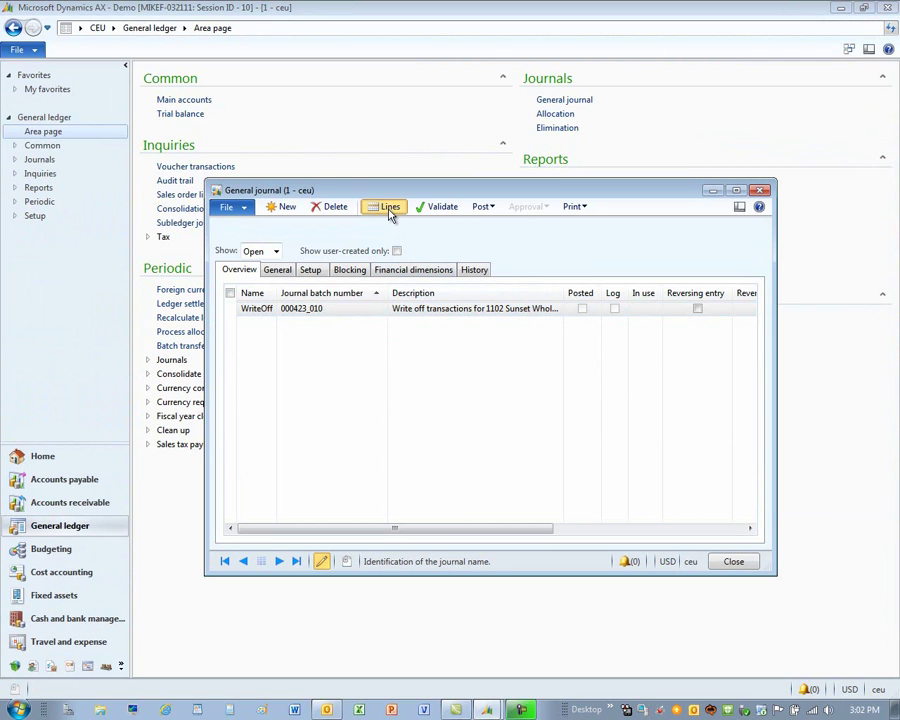